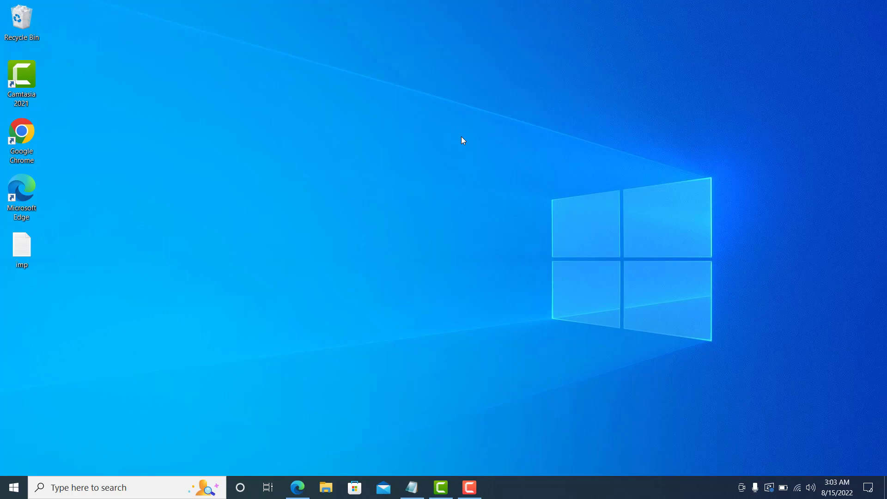
Restore the minimized Notepad checklist of SupportAssist fix steps from the taskbar.
left_click(412, 488)
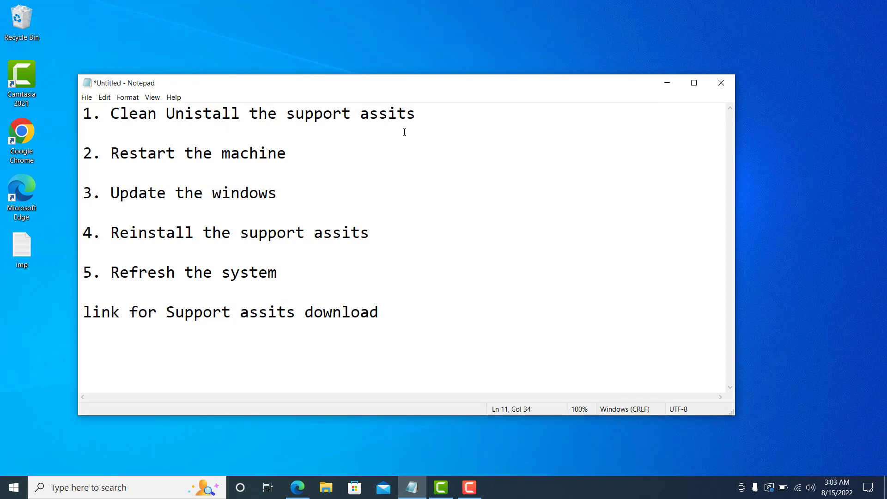
Highlight the step 1 clean-uninstall line in the checklist, then minimize Notepad.
left_click(420, 116)
left_click_drag(111, 119, 417, 119)
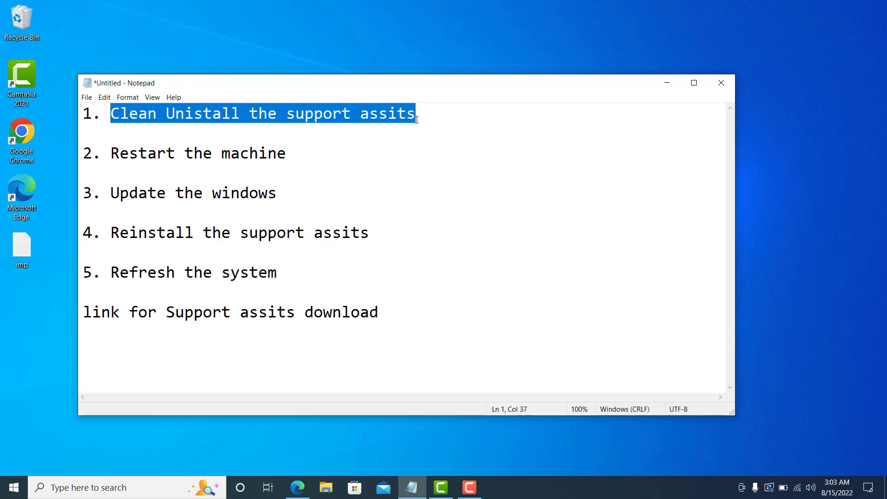
left_click(669, 83)
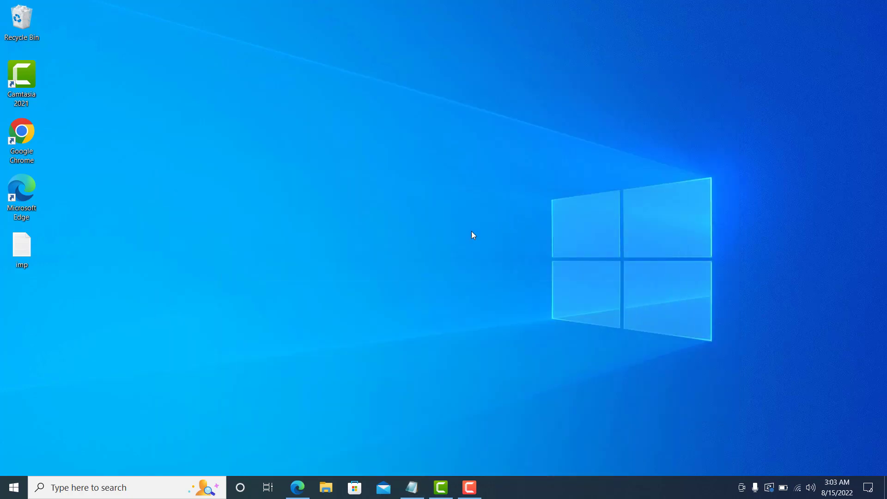
Refresh the desktop, then try a Windows Search for 'support' and clear it.
right_click(401, 249)
left_click(425, 285)
left_click(172, 488)
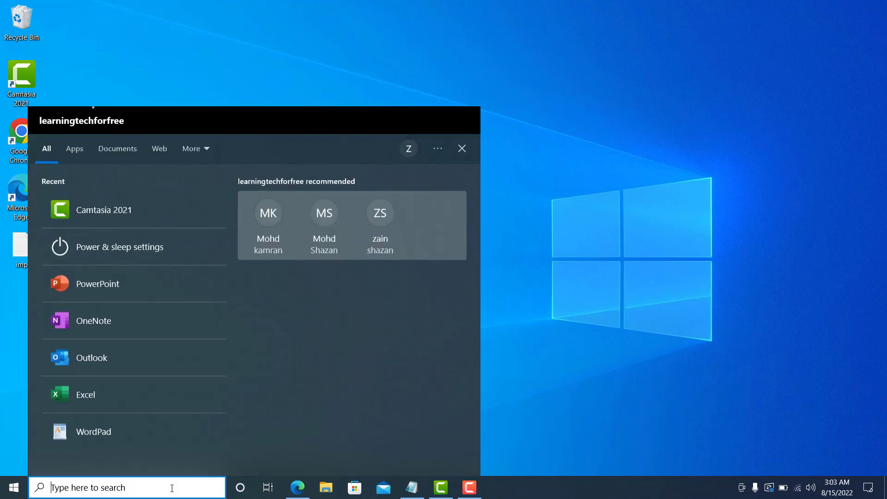
left_click(675, 302)
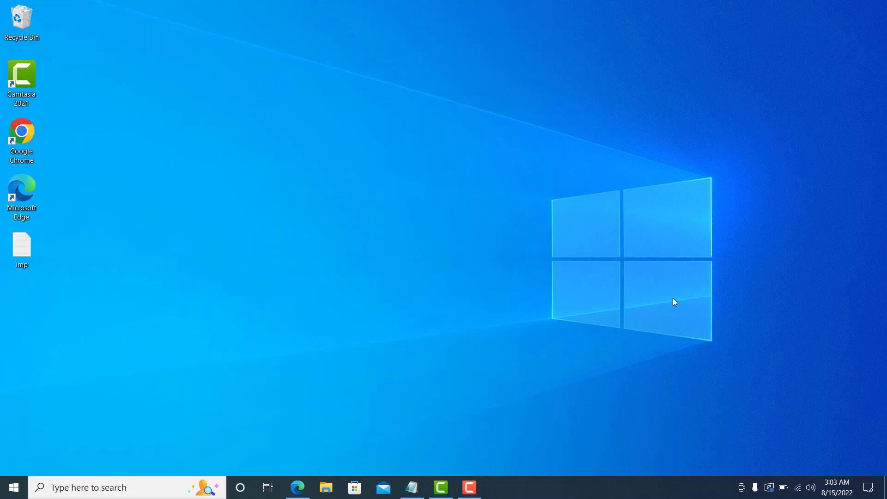
left_click(134, 488)
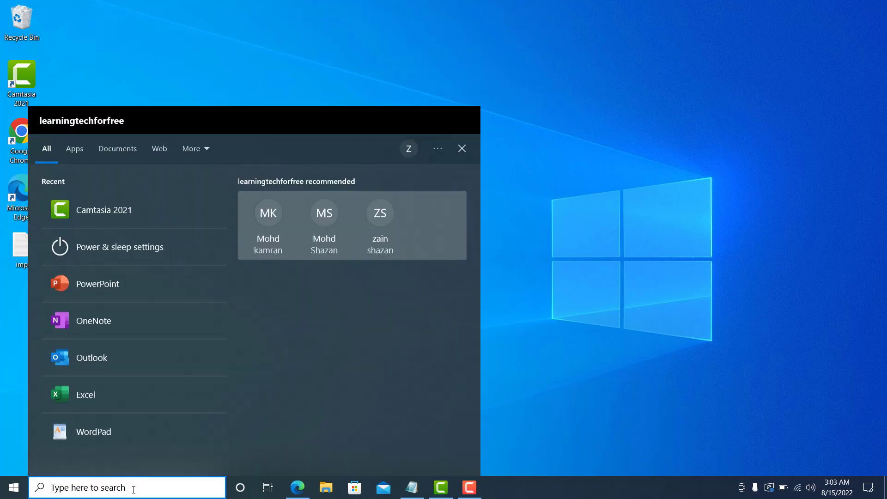
type("supp")
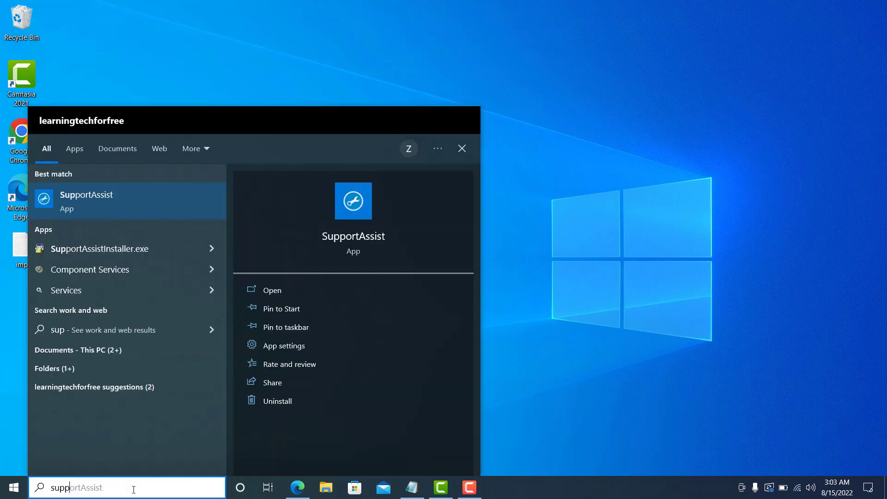
type("ort")
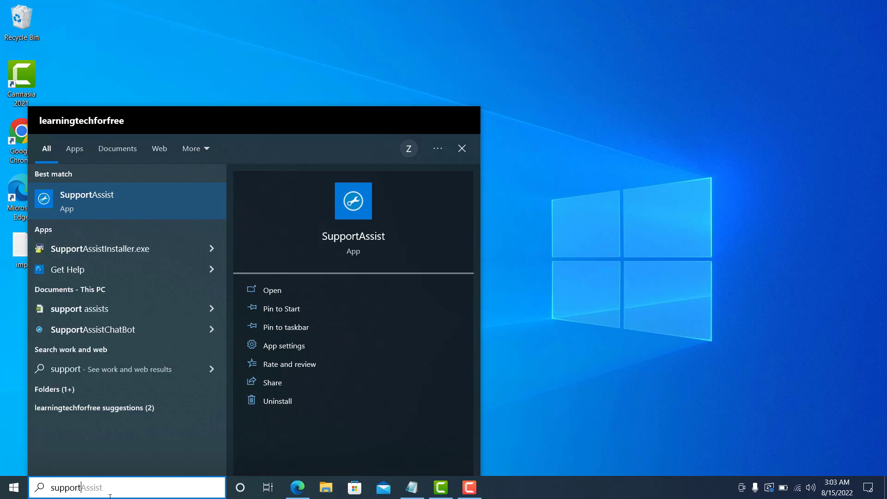
key("ctrl+a")
key("BackSpace")
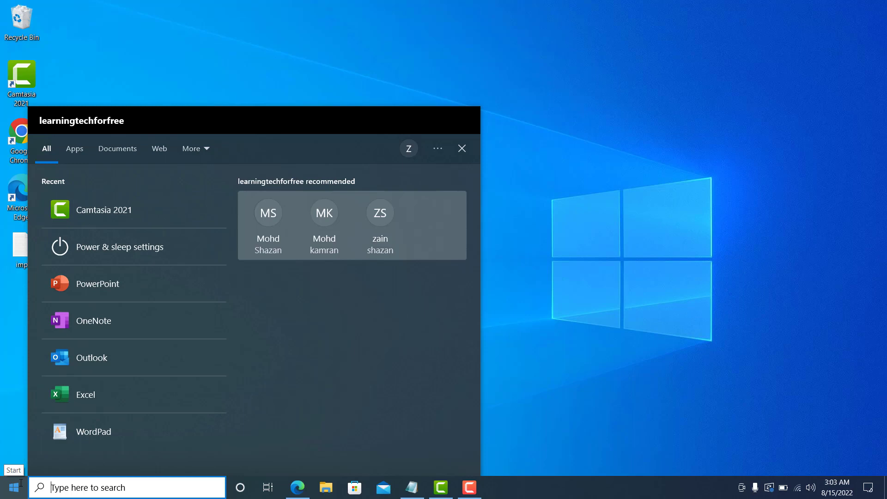
left_click(592, 365)
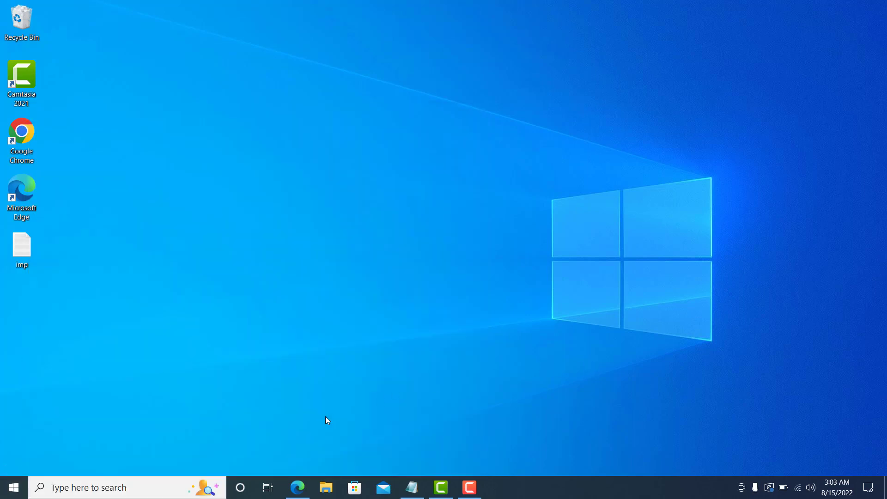
Run appwiz.cpl from the taskbar search box.
left_click(170, 487)
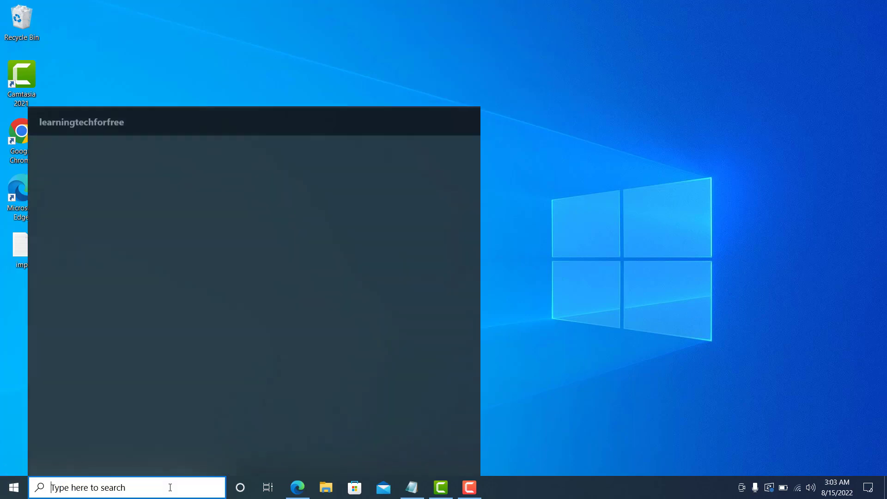
type("appwi")
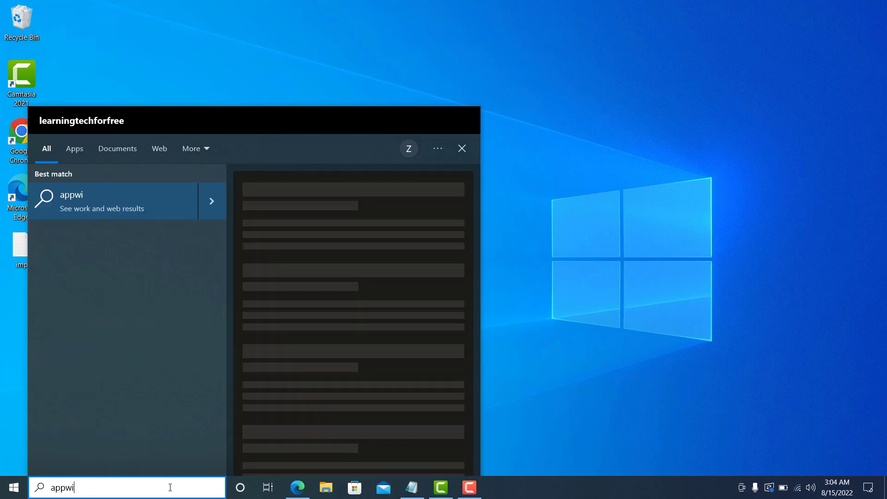
type("z.cpl")
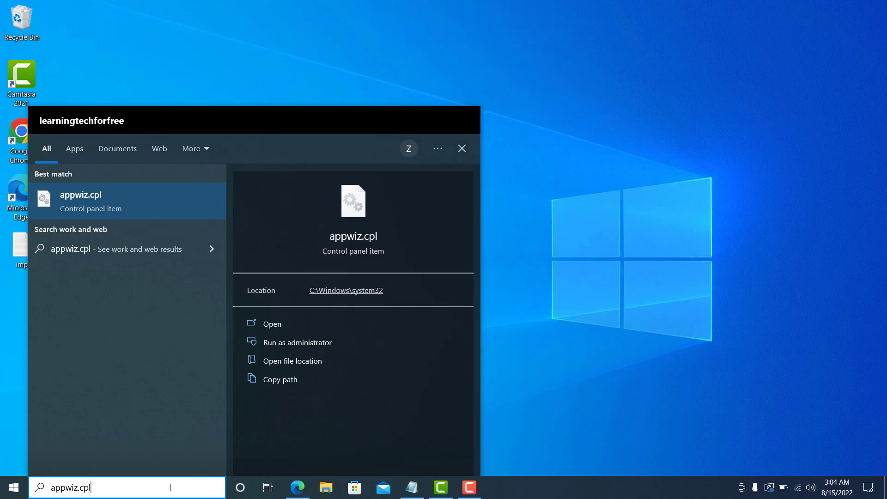
key("Return")
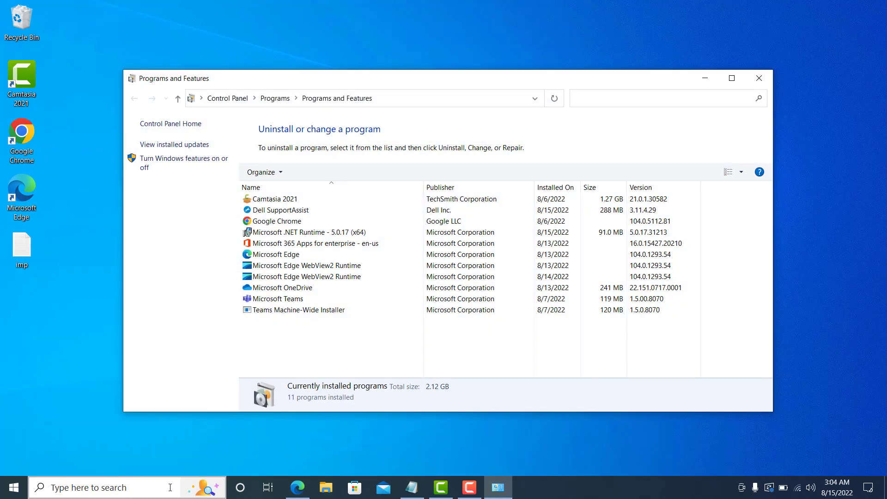
Maximize Programs and Features and uninstall Dell SupportAssist, confirming with Yes.
key("super+Up")
left_click(197, 137)
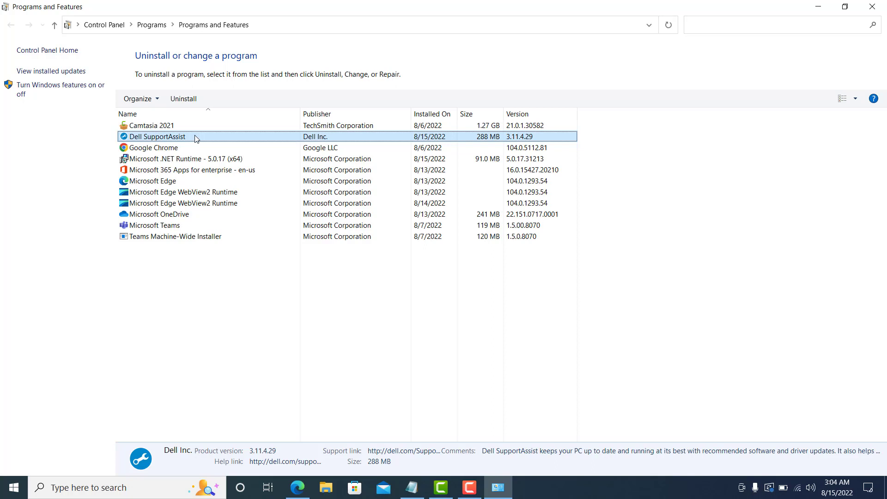
double_click(195, 136)
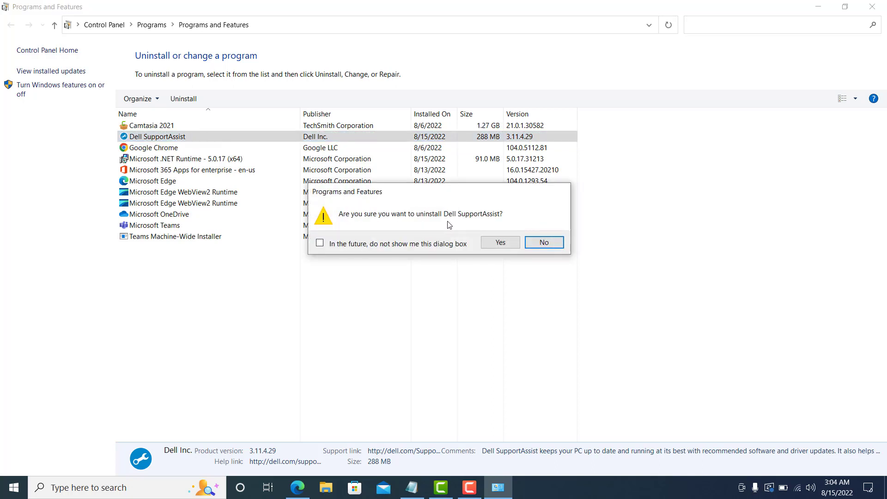
left_click(501, 243)
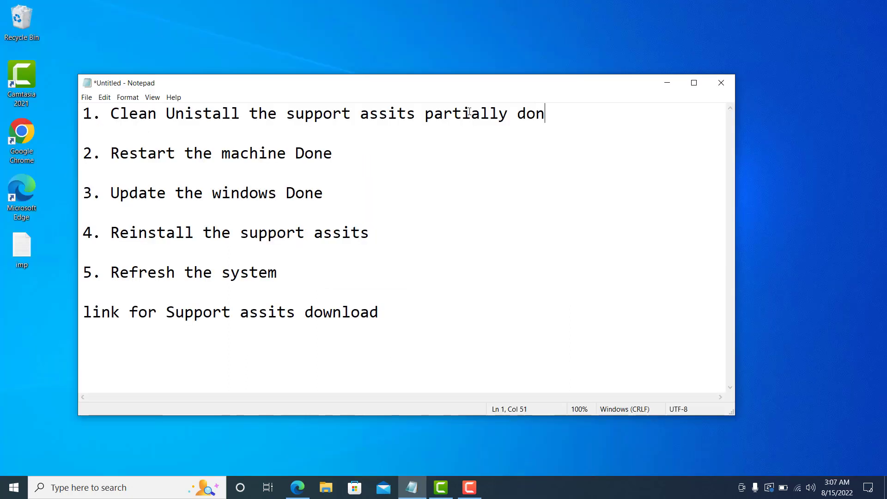
Finish marking step 1 as 'partially done' in the Notepad checklist.
type("e")
left_click_drag(425, 113, 556, 113)
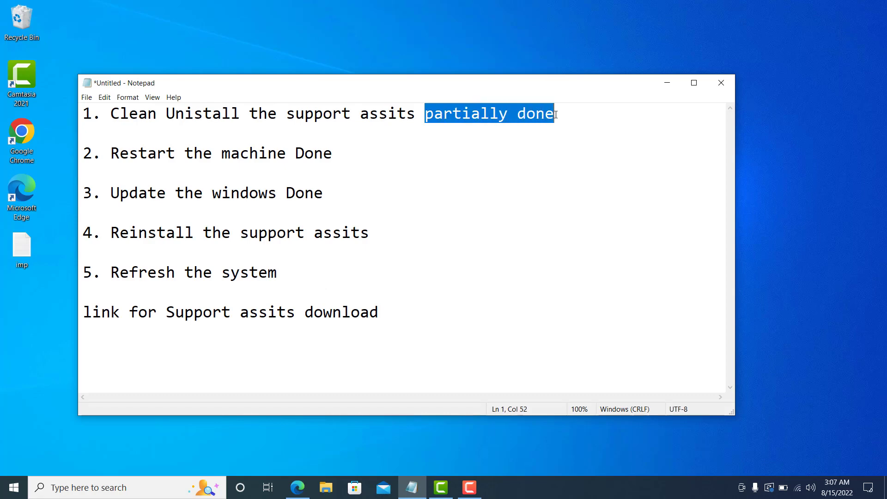
left_click(445, 49)
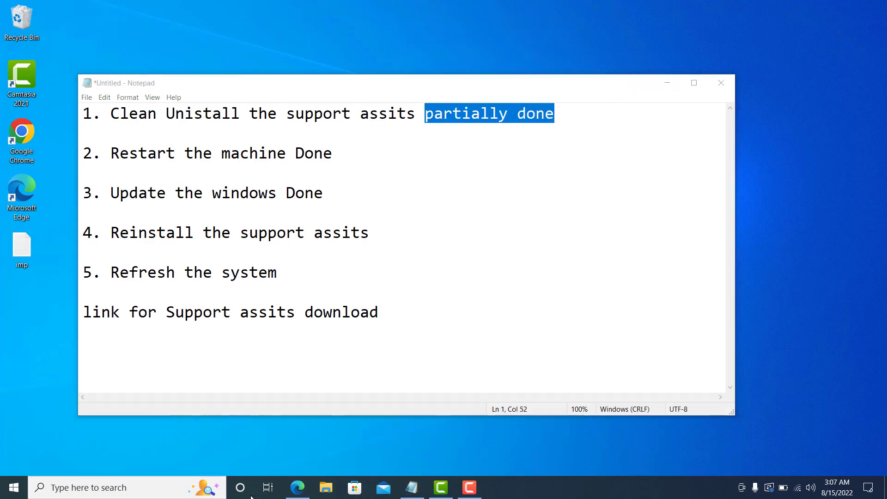
Highlight the step 4 reinstall line, then bring up File Explorer.
left_click(84, 232)
left_click_drag(84, 232, 370, 233)
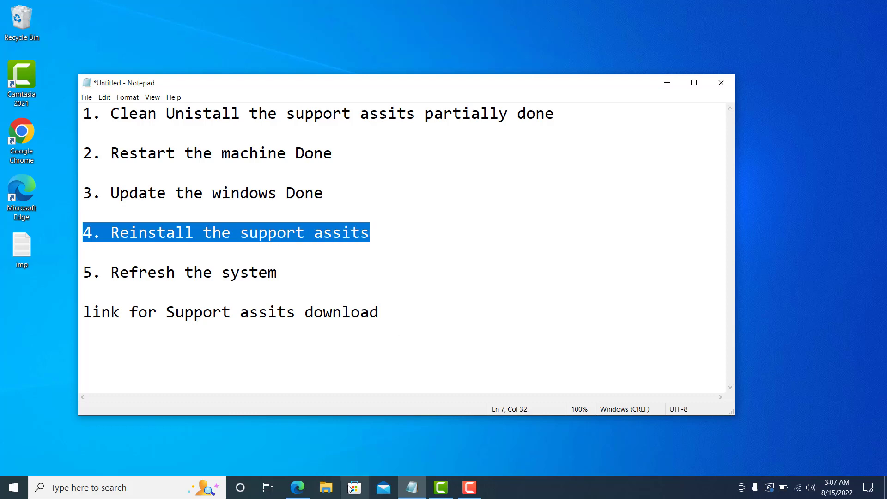
left_click(327, 487)
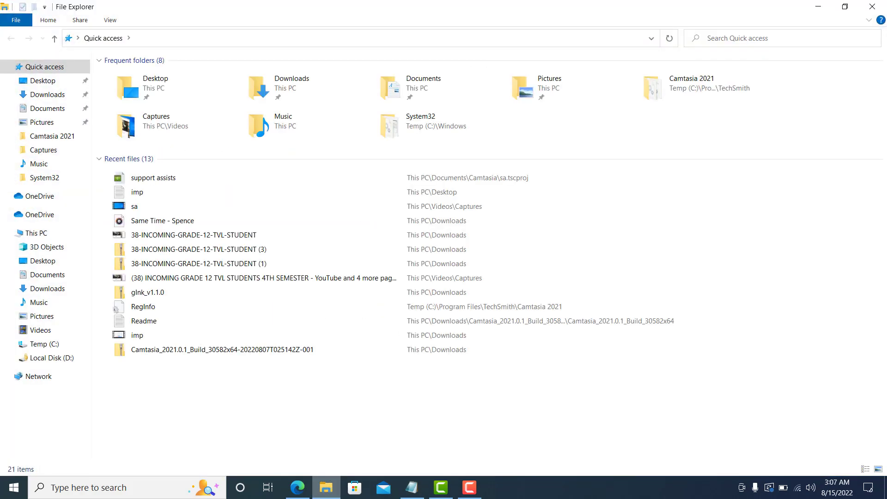
Open the Temp (C:) drive from This PC and search it for 'support assists'.
left_click(46, 233)
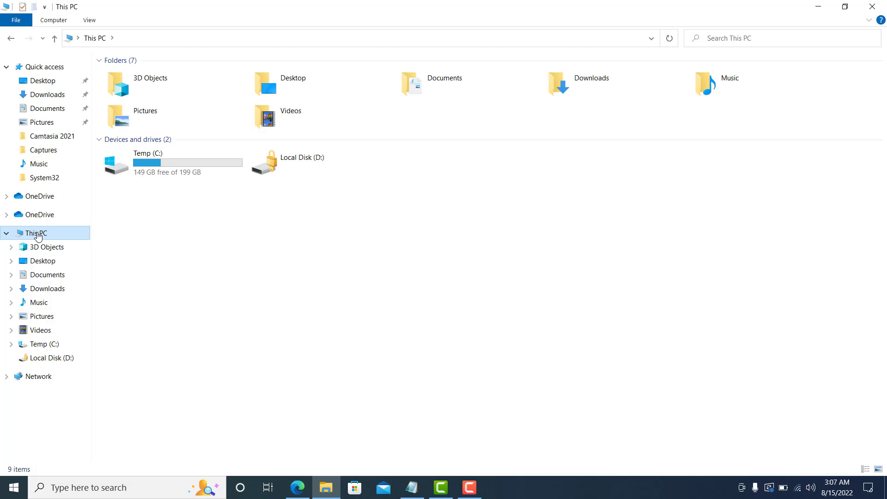
double_click(181, 159)
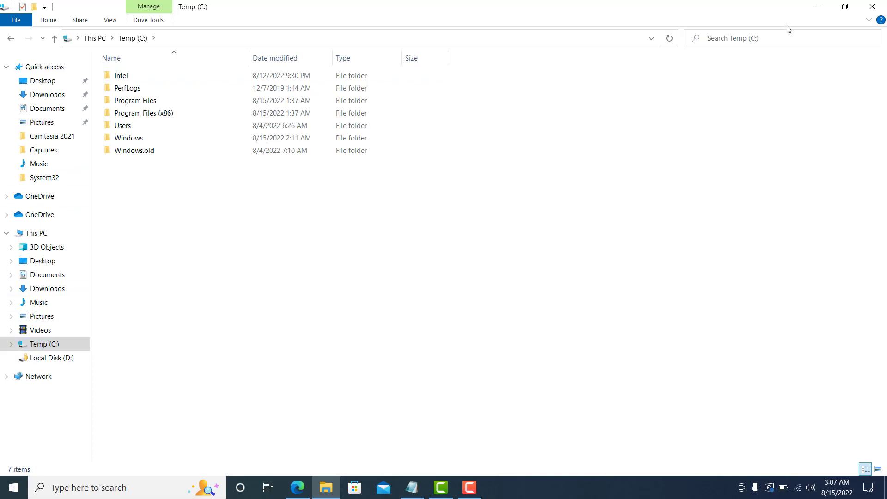
left_click(763, 39)
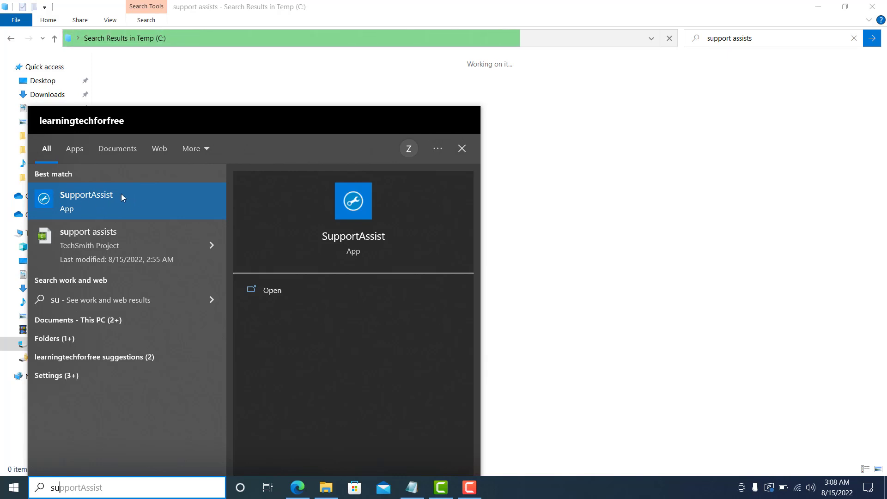
Shorten the Temp (C:) search to 'support assist' and run it, briefly checking the checklist.
left_click(765, 38)
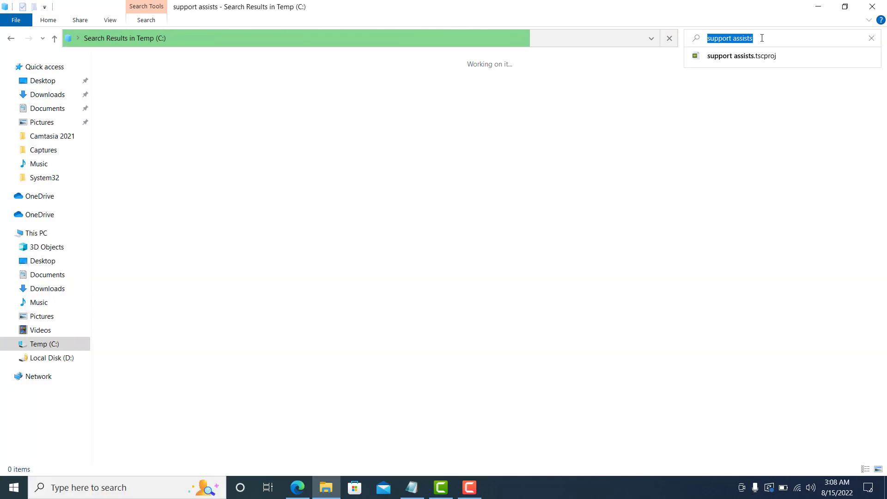
left_click(762, 38)
key("BackSpace")
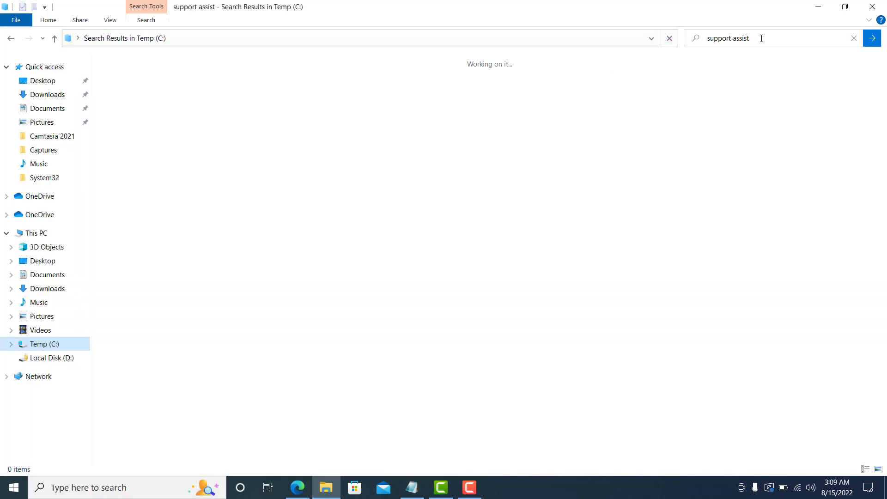
key("Return")
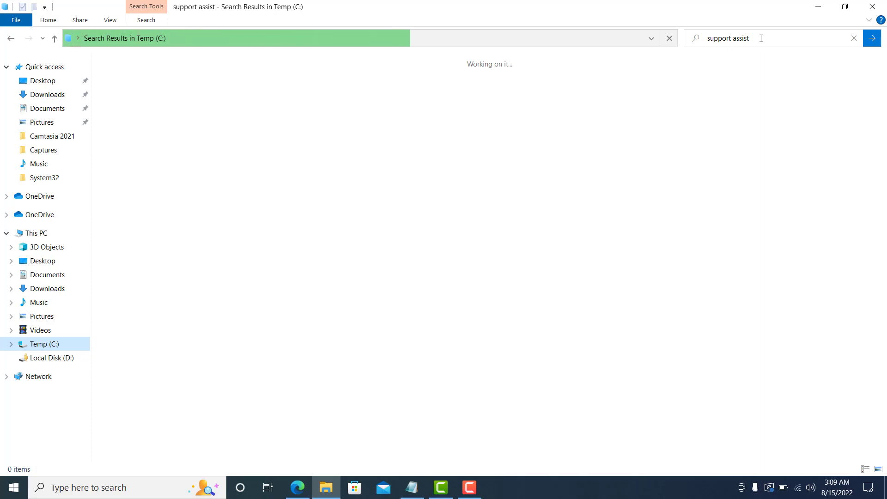
left_click(412, 487)
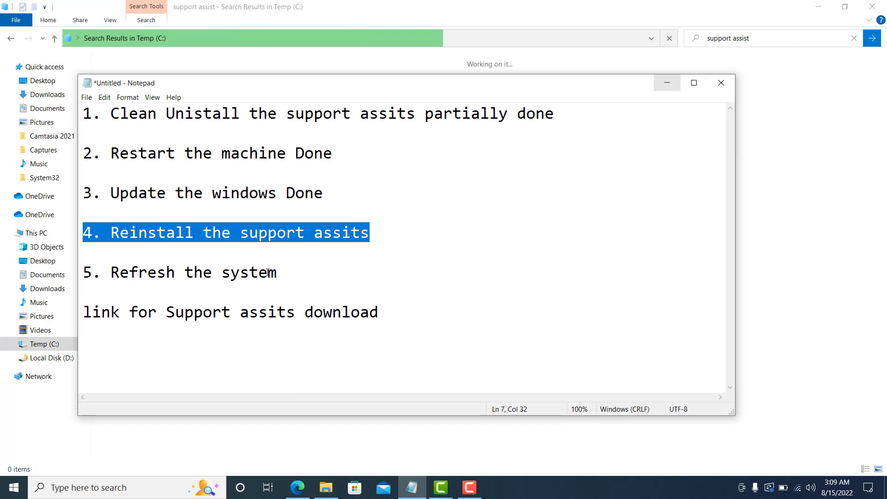
left_click(667, 82)
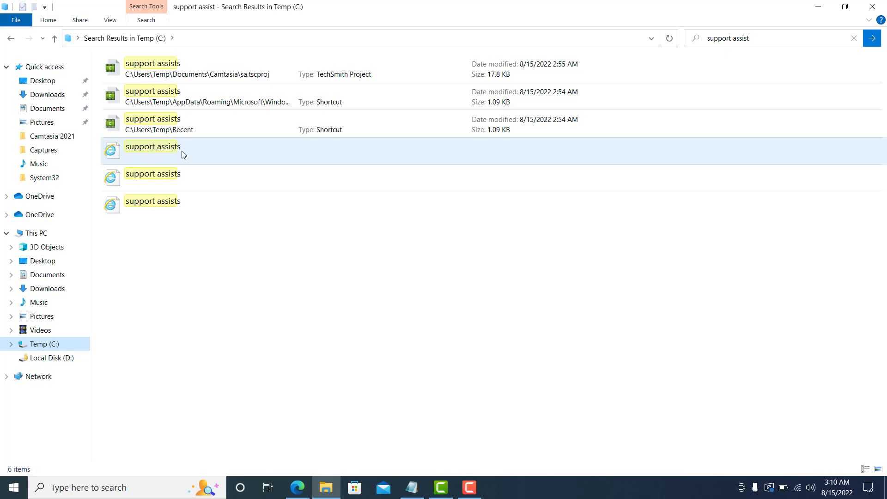
Delete two Internet Explorer 'support assists' history results through the right-click Delete command.
left_click(181, 151)
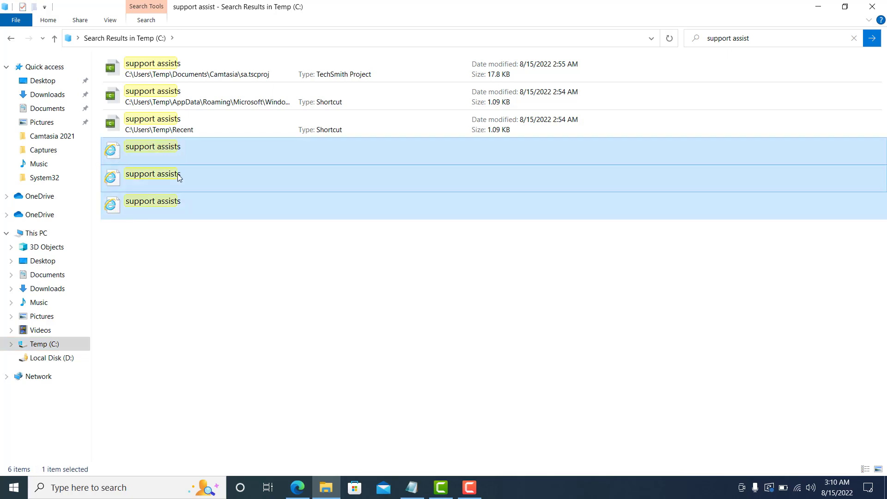
right_click(180, 178)
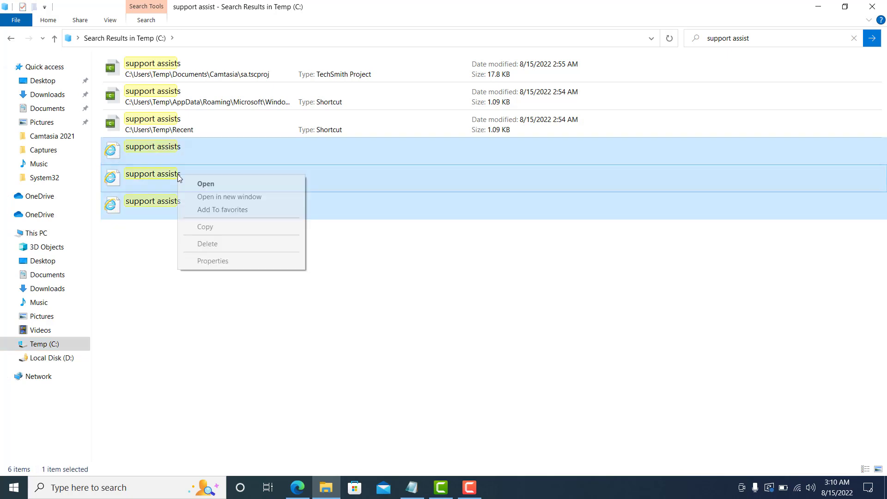
left_click(210, 244)
left_click(472, 272)
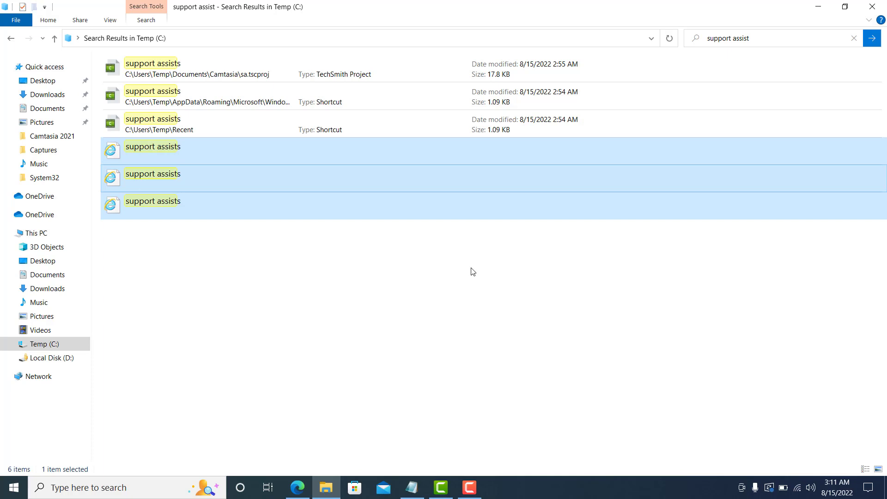
right_click(446, 199)
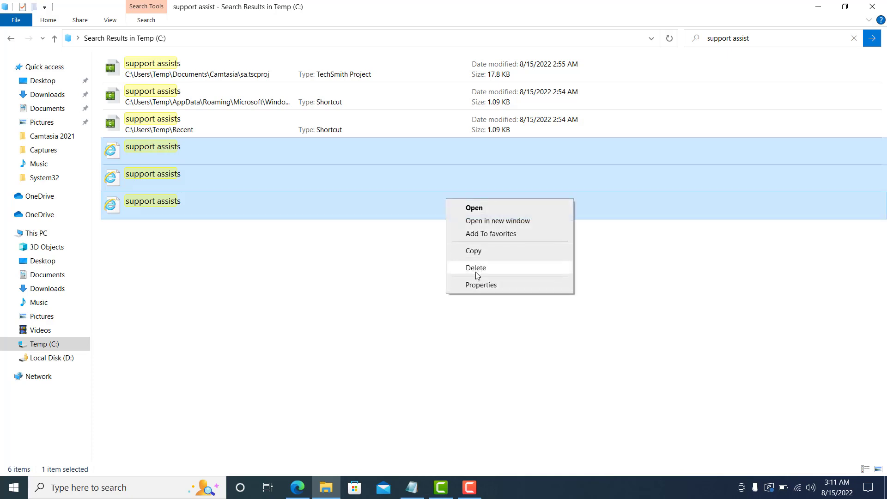
left_click(477, 268)
left_click(478, 264)
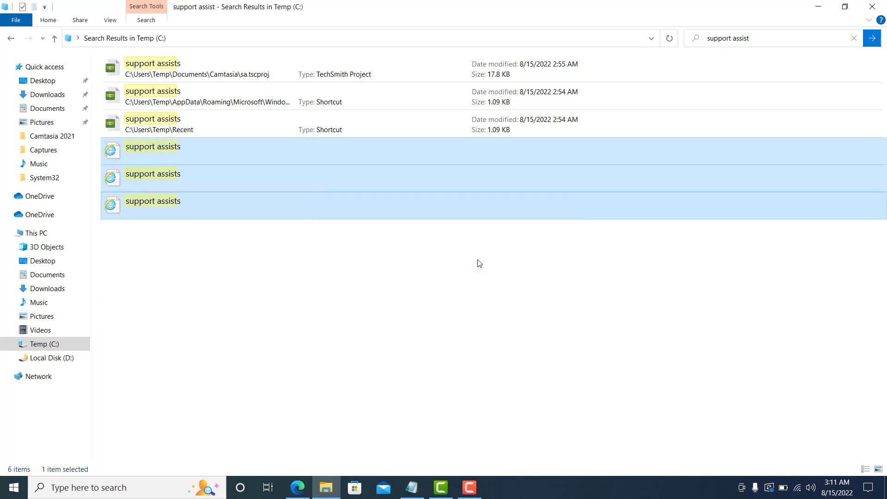
Delete the remaining 'support assists' history entries and close the search window.
right_click(270, 181)
left_click(249, 284)
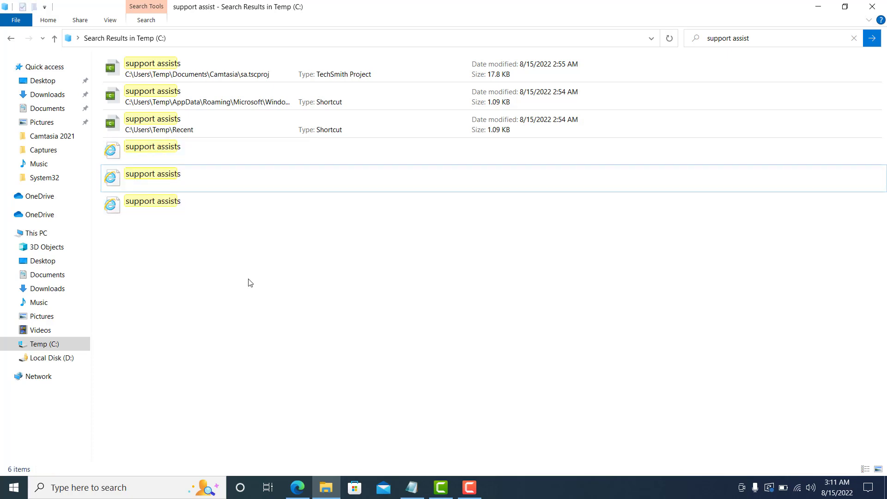
left_click(212, 152)
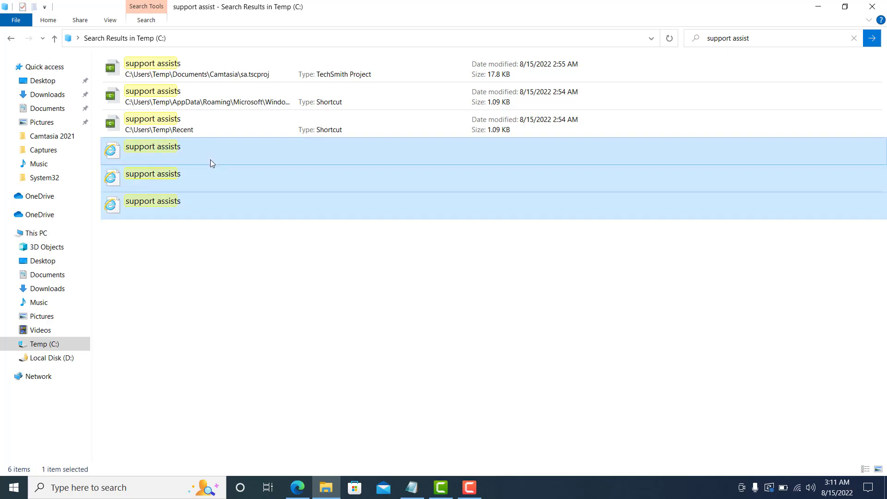
key("Delete")
key("Return")
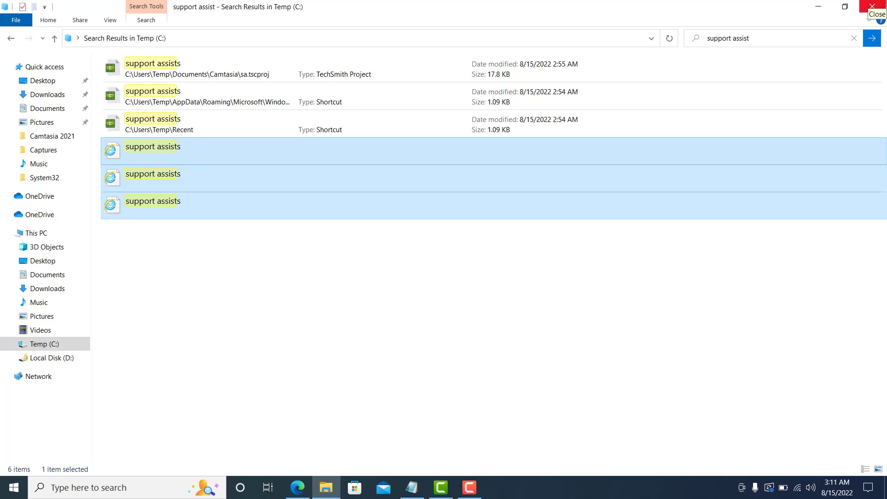
left_click(871, 7)
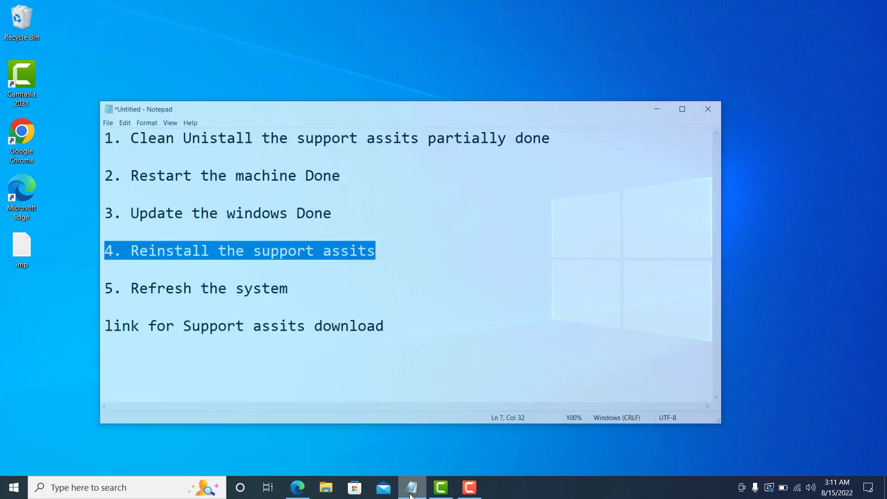
left_click(411, 487)
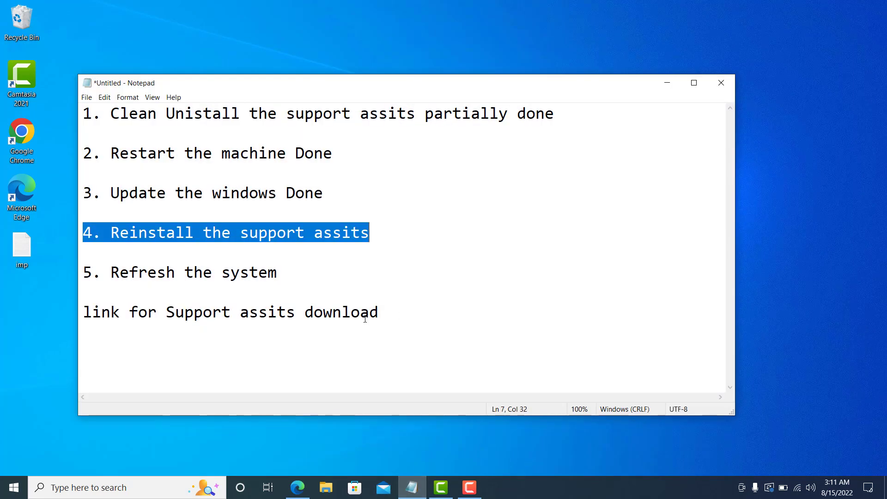
left_click(403, 321)
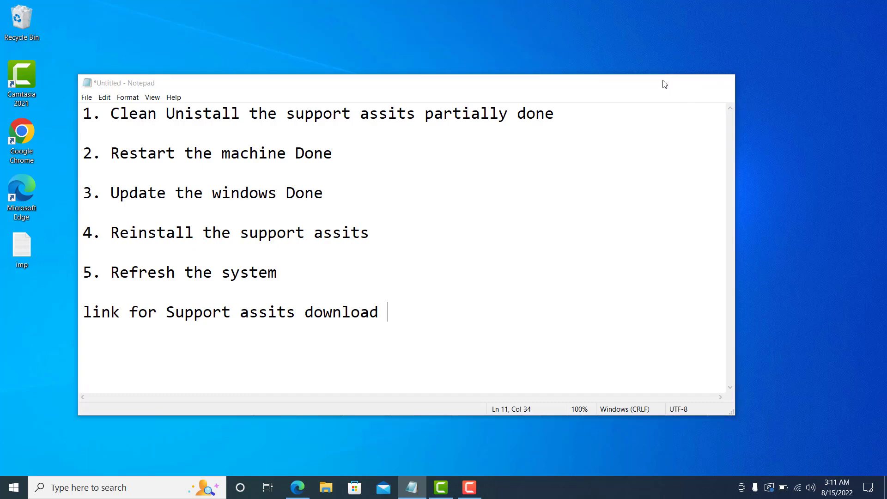
left_click(664, 84)
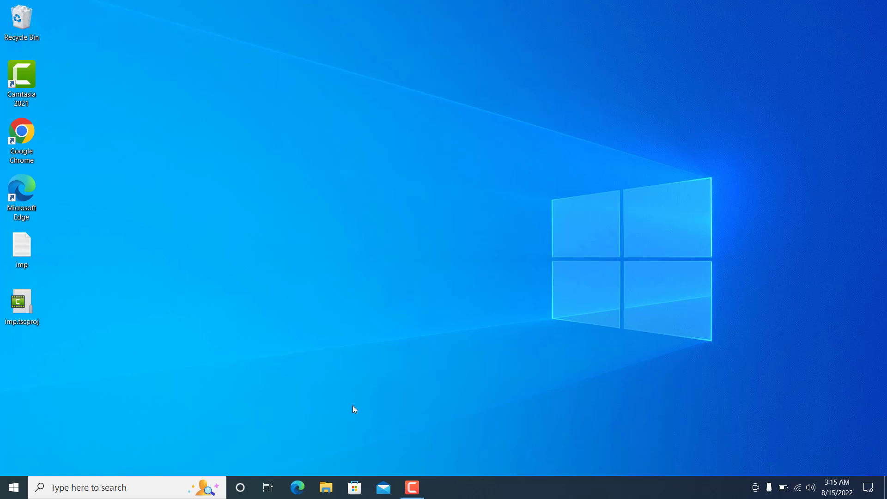
Refresh the desktop and search the PC for SupportAssist remnants.
right_click(347, 237)
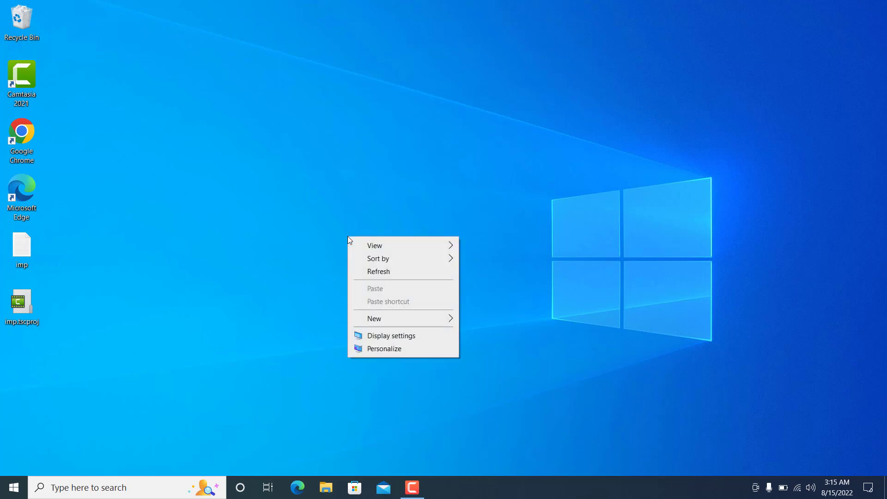
left_click(377, 273)
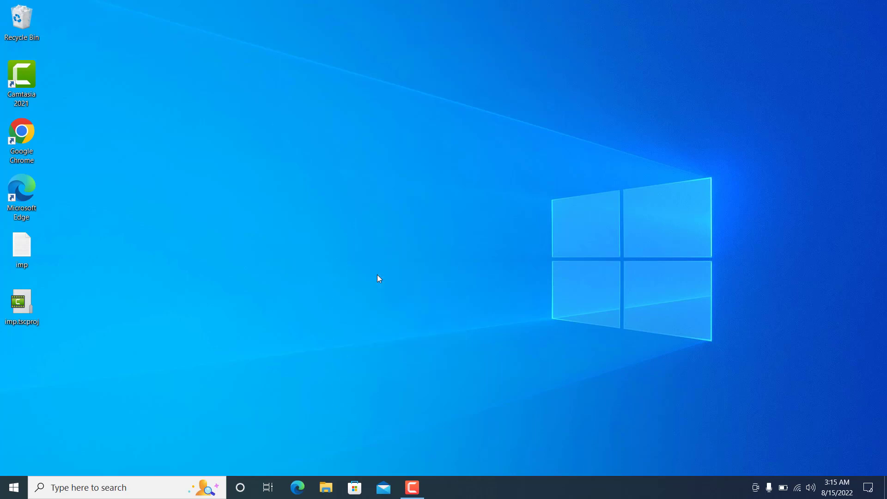
left_click(149, 488)
type("su")
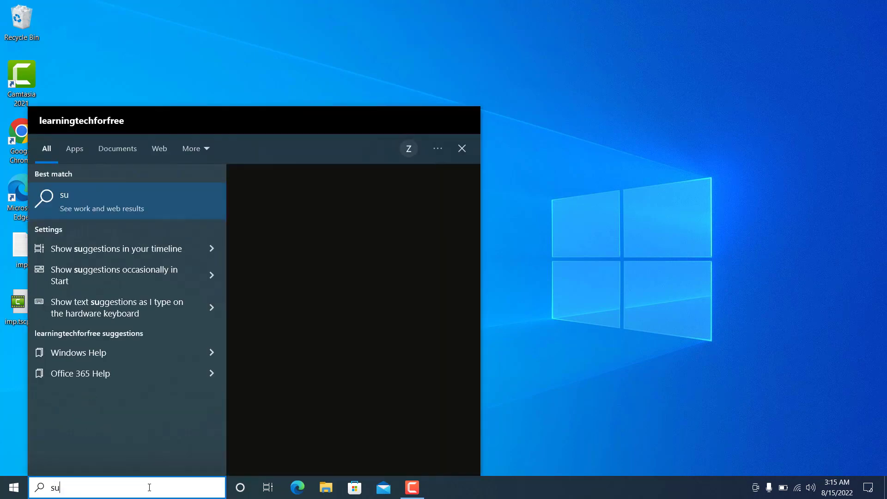
type("pp")
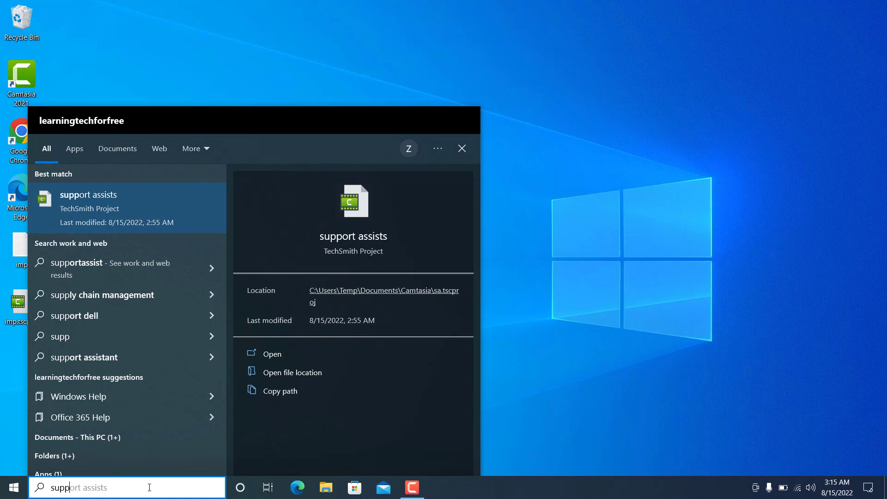
type("oort")
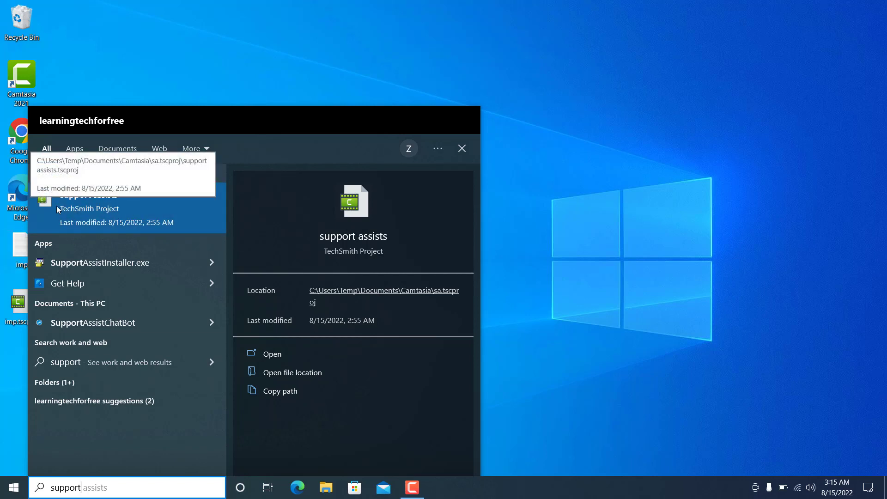
Rerun the SupportAssist search to check remaining items, then launch Microsoft Edge.
left_click(594, 317)
left_click(165, 490)
type("suppo")
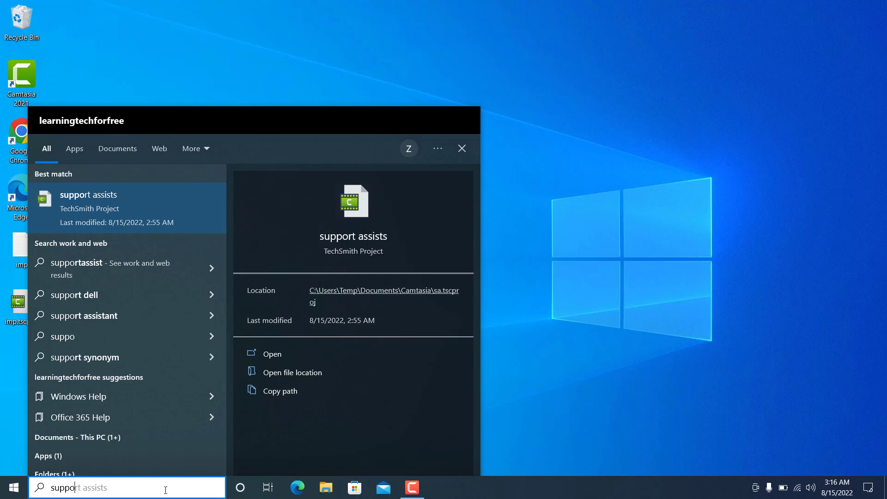
type("rrt")
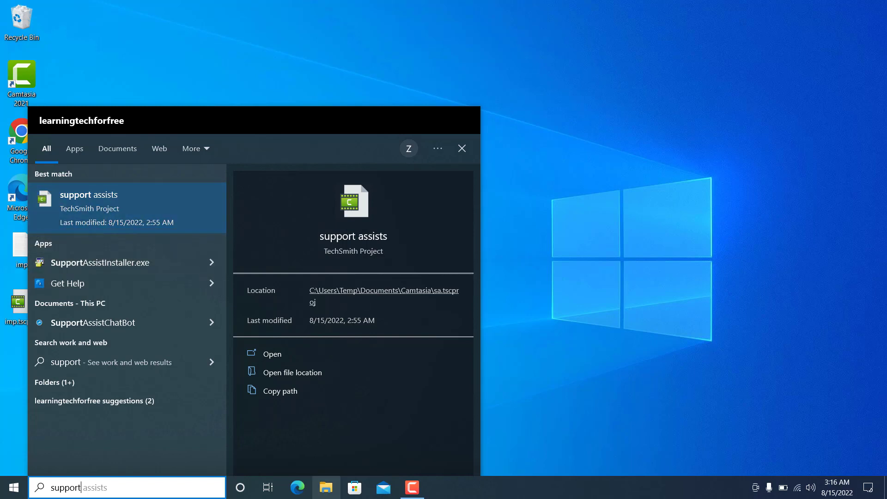
left_click(296, 493)
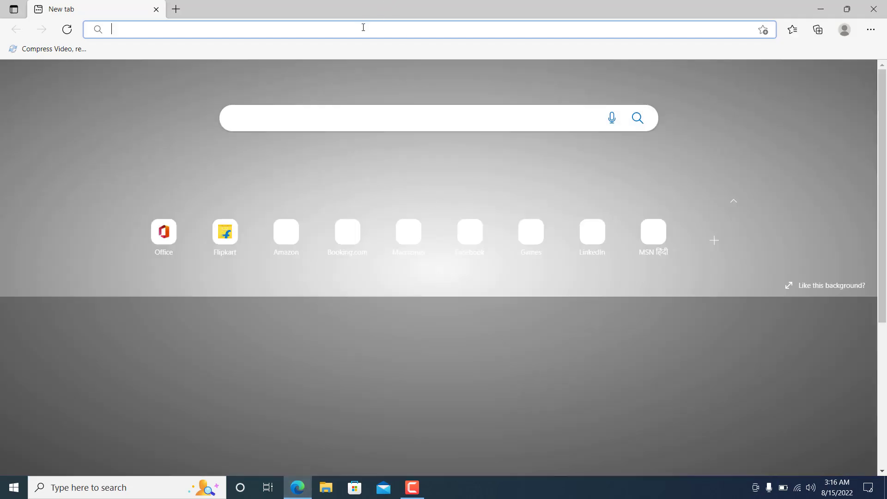
Search Bing for 'support assits for dell machine' and open the 'SupportAssist for home PCs | Dell India' result.
left_click(363, 27)
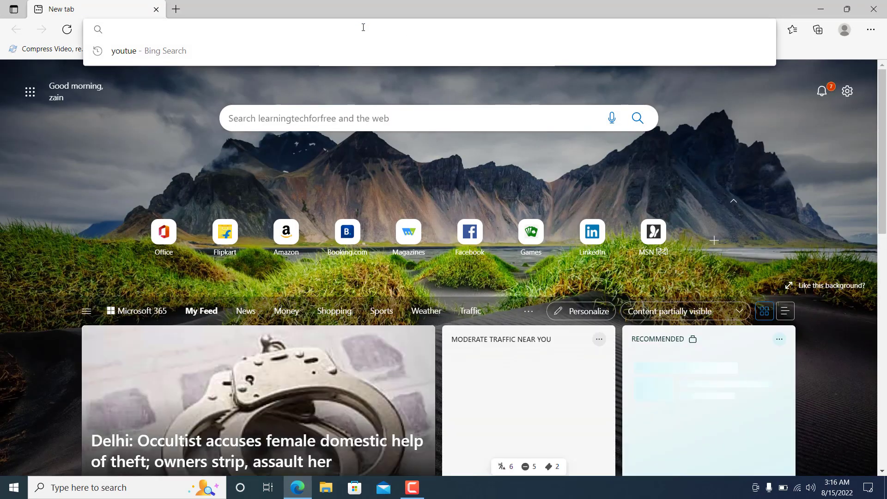
type("s")
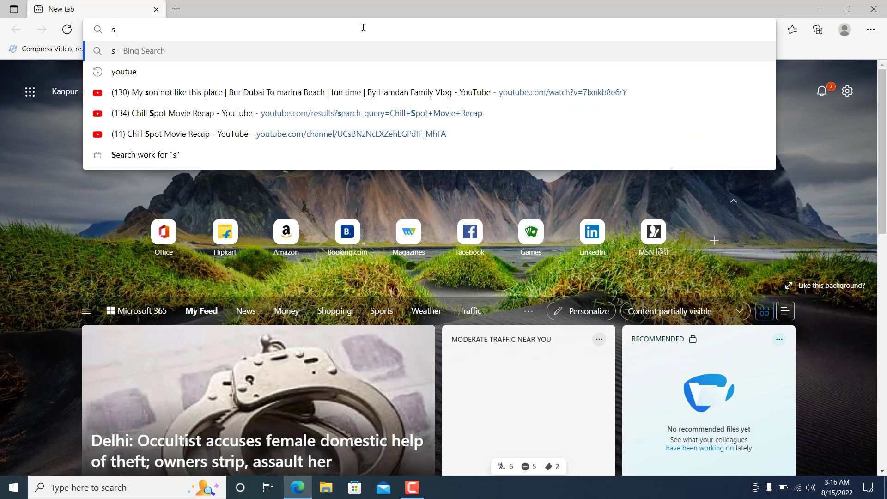
type("upport assits")
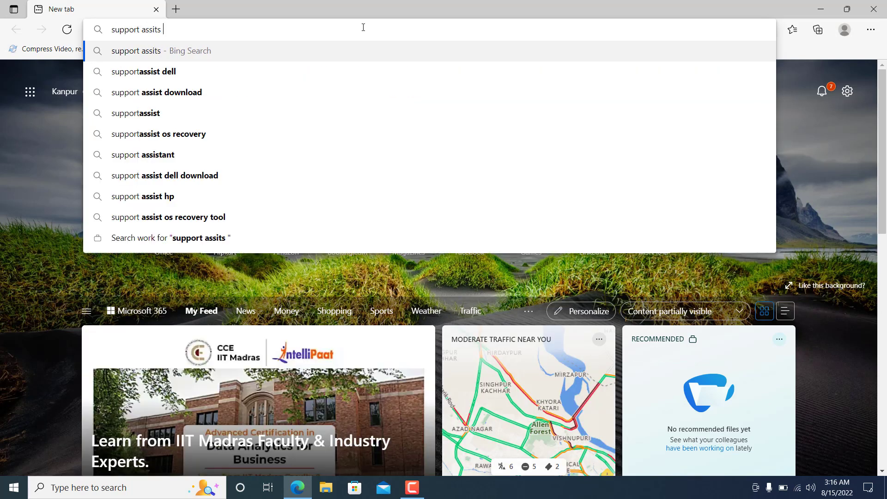
type(" for dell ")
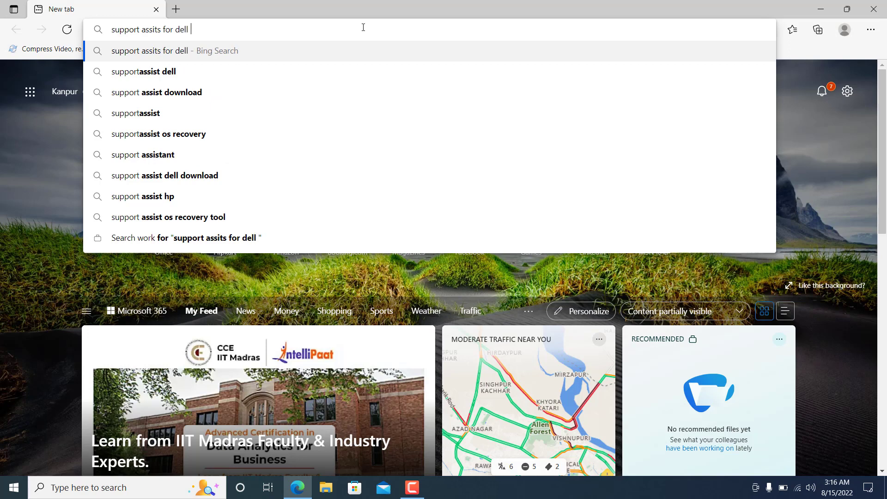
type("machine")
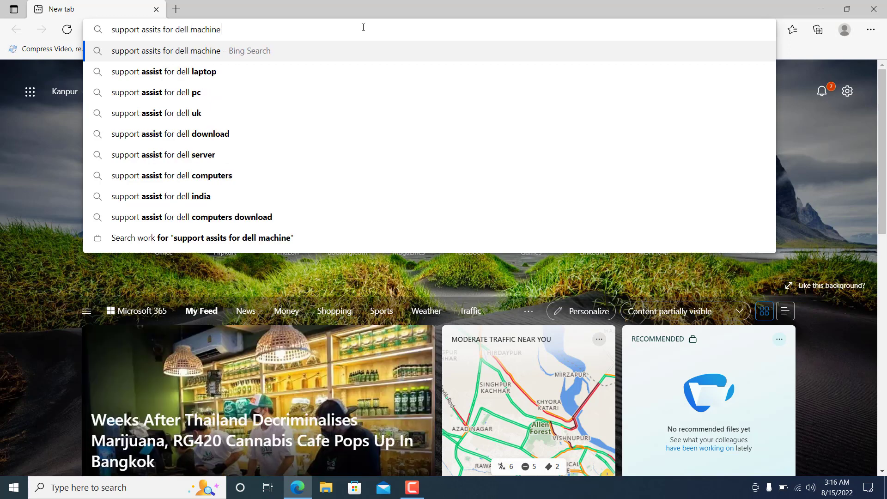
key("Return")
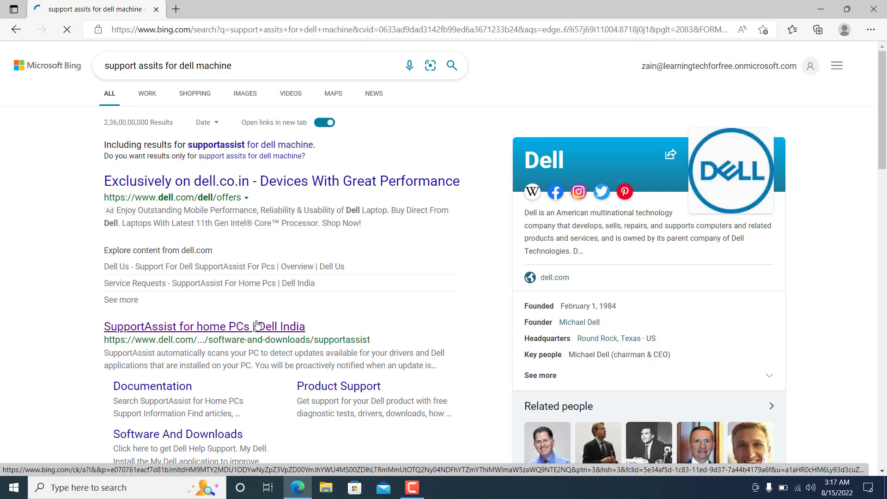
left_click(238, 327)
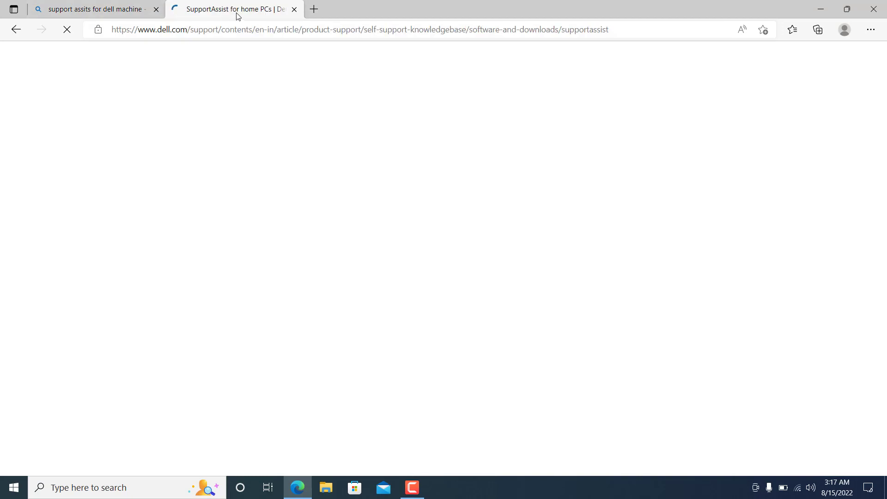
Close the leftover search results tab and clear the address bar selection.
left_click(156, 9)
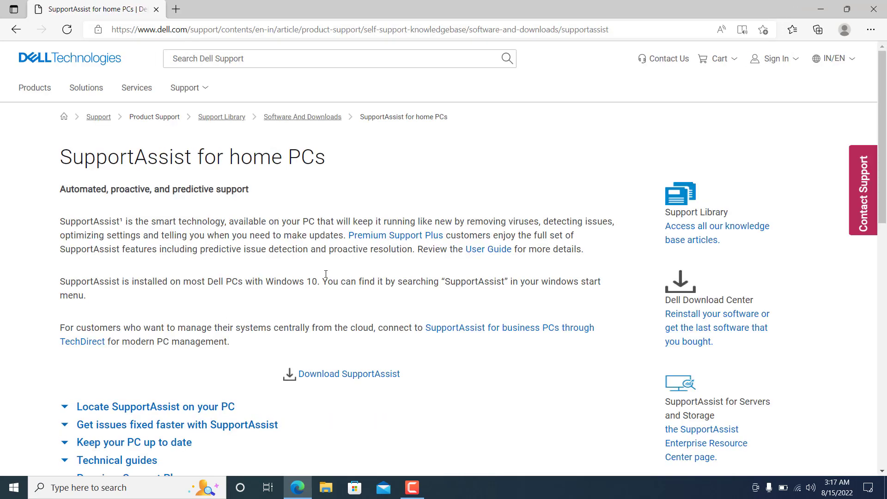
scroll(323, 273, "down", 2)
scroll(319, 213, "up", 2)
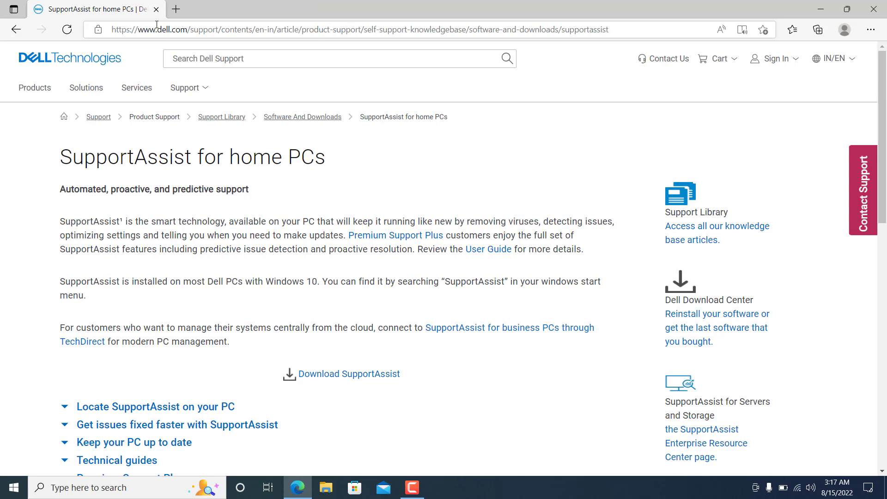
left_click_drag(160, 30, 145, 43)
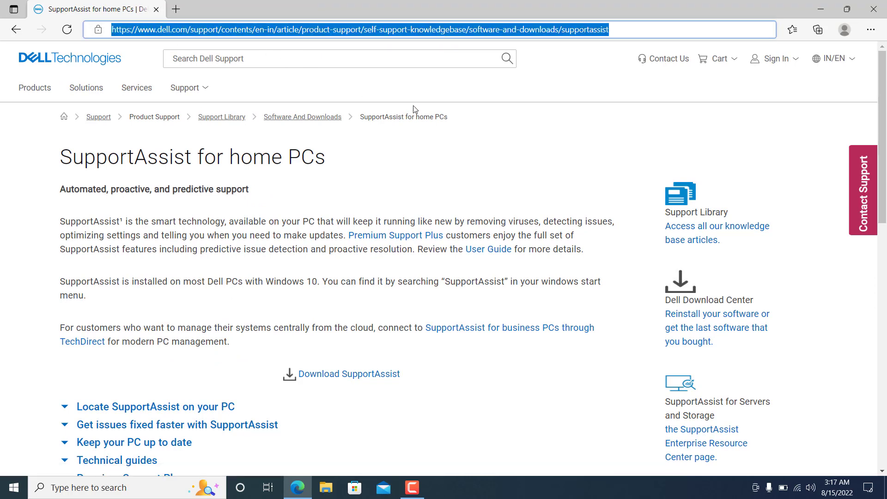
left_click(420, 89)
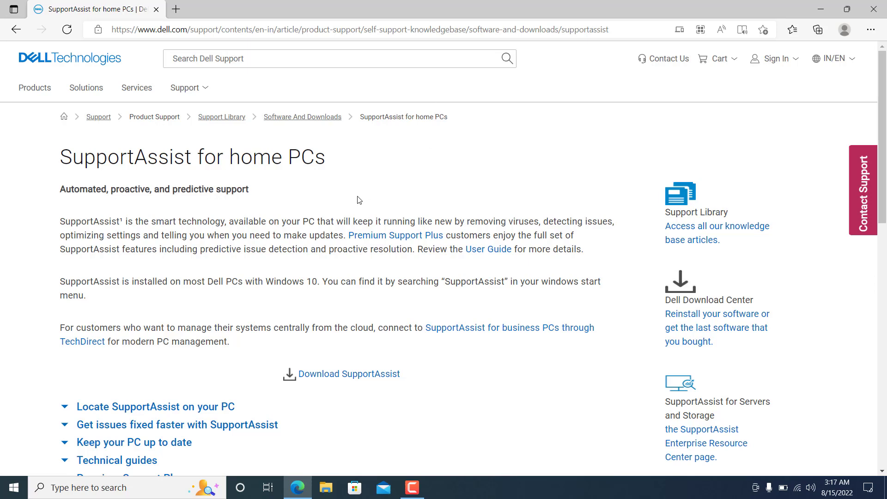
Download SupportAssistInstaller (1).exe from Dell's SupportAssist page and run it.
scroll(360, 200, "down", 3)
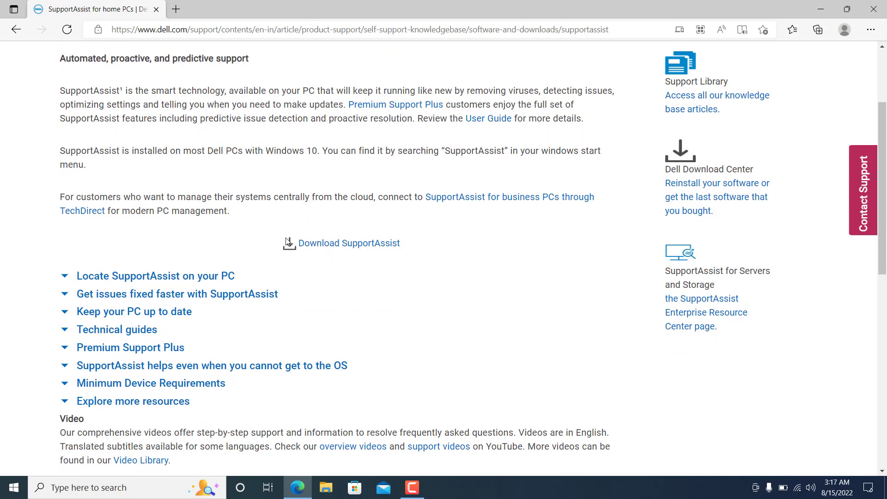
scroll(374, 240, "down", 3)
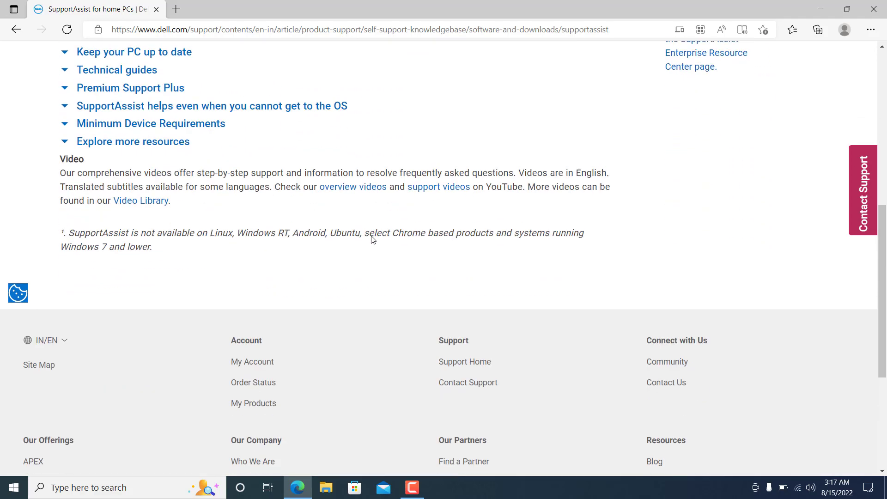
scroll(371, 239, "up", 8)
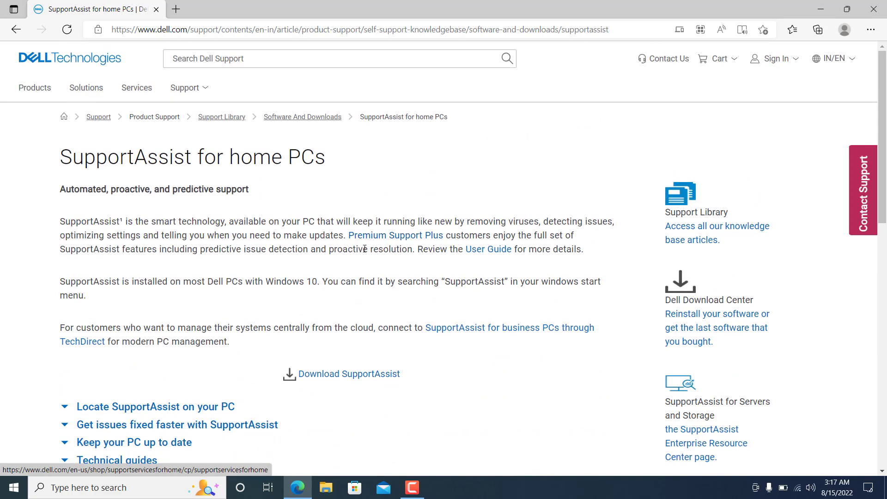
left_click(354, 381)
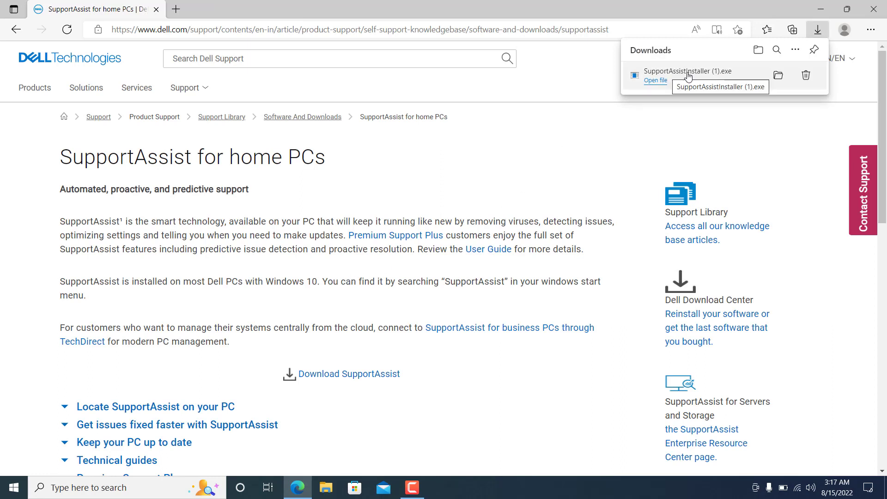
left_click(871, 29)
left_click(767, 187)
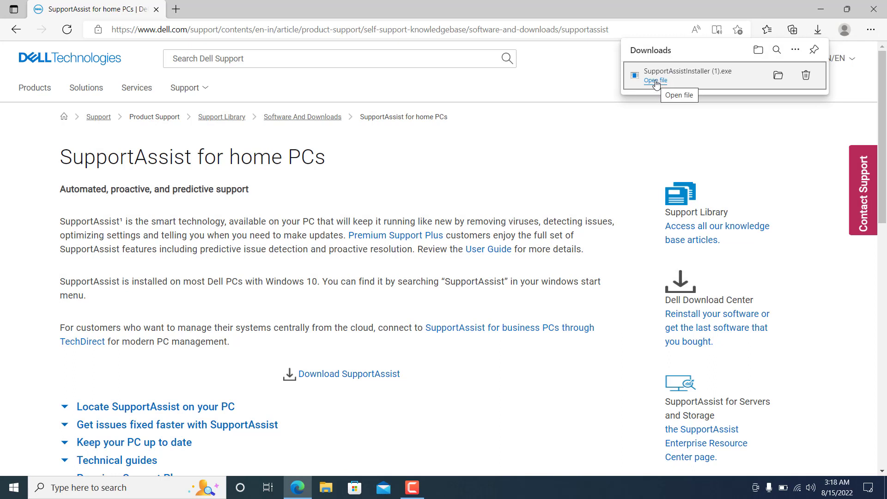
left_click(657, 82)
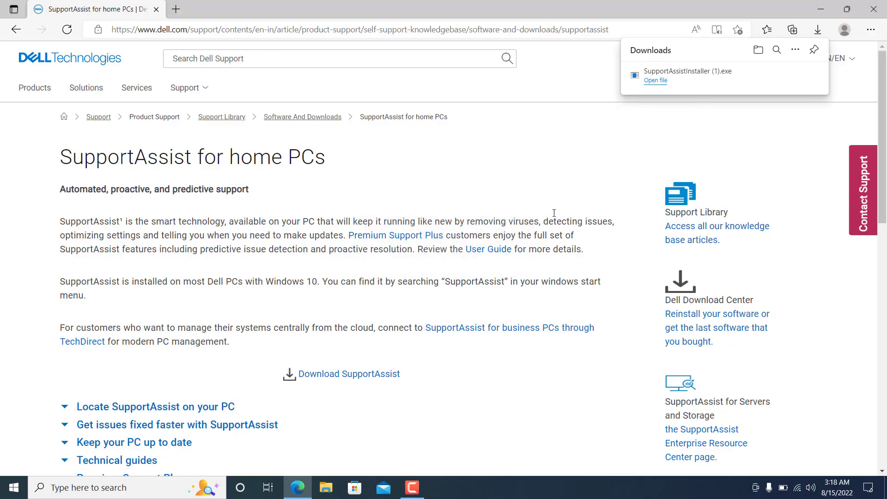
Close Edge, then launch SupportAssist once the installer reaches Setup complete.
left_click(881, 6)
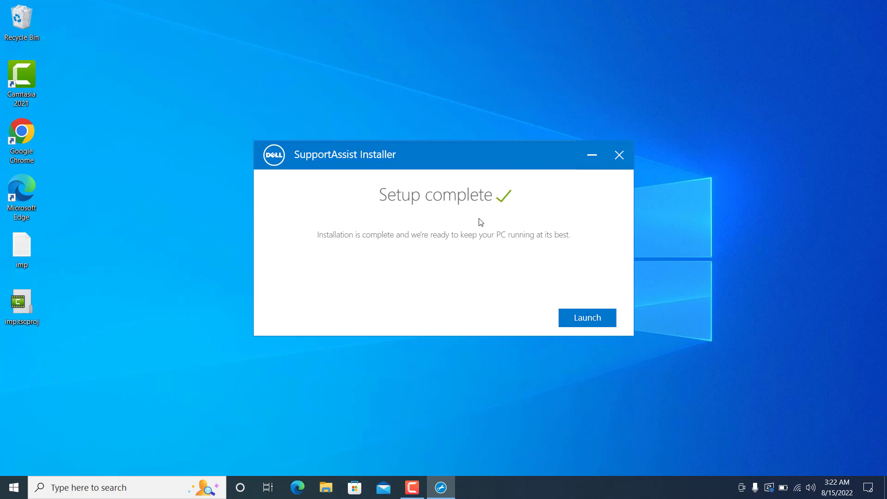
left_click(588, 321)
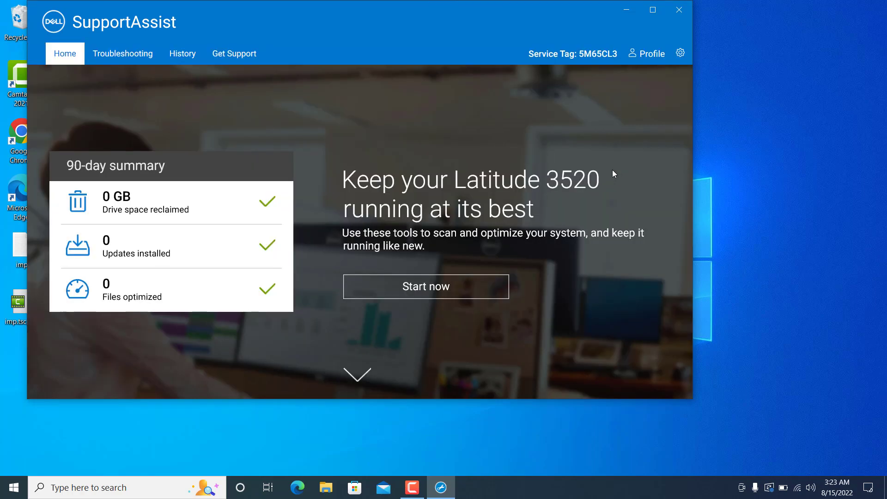
Run the Tune performance check until it finishes, then close SupportAssist.
left_click(357, 384)
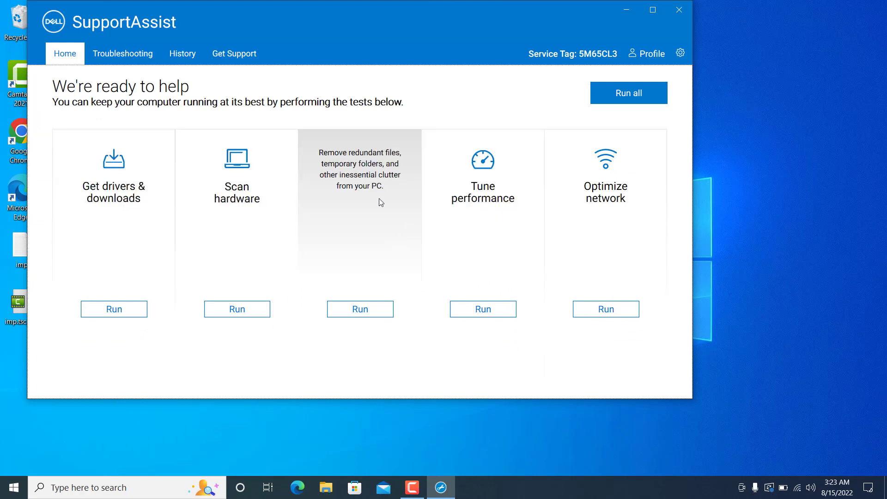
left_click(487, 313)
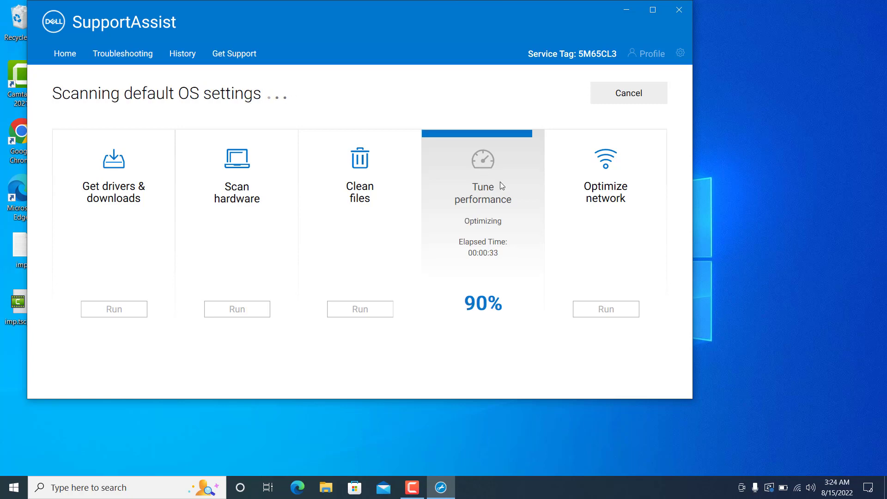
left_click(680, 12)
Search Windows for 'services' and open the Services app.
left_click(154, 489)
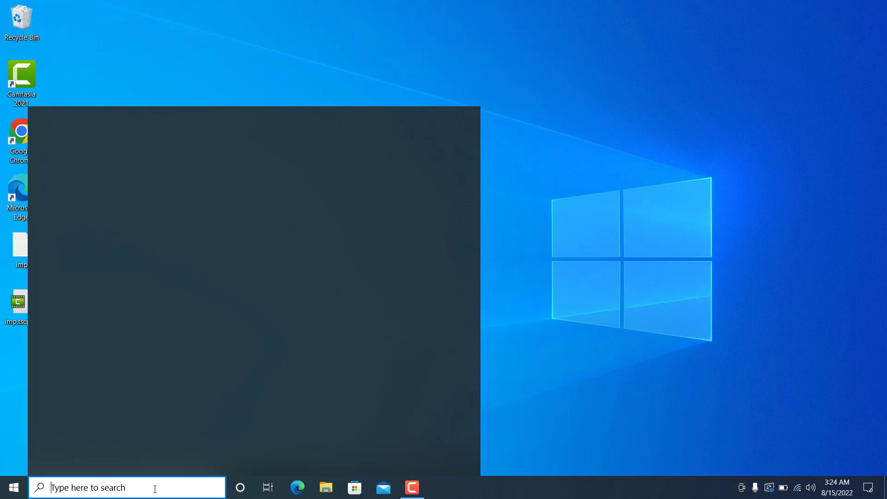
type("se")
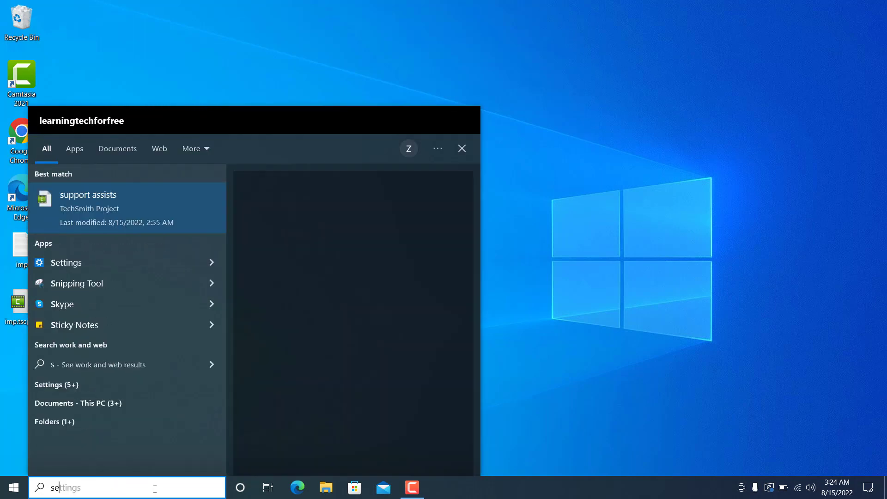
type("rvices")
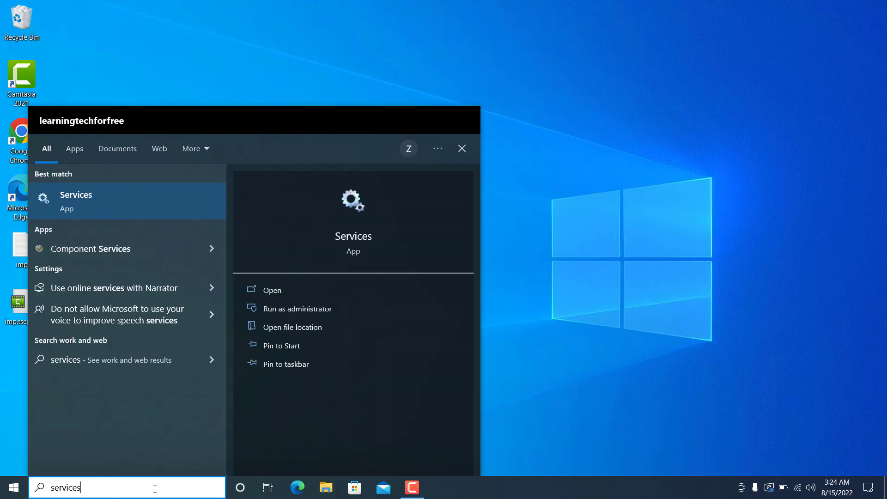
key("Return")
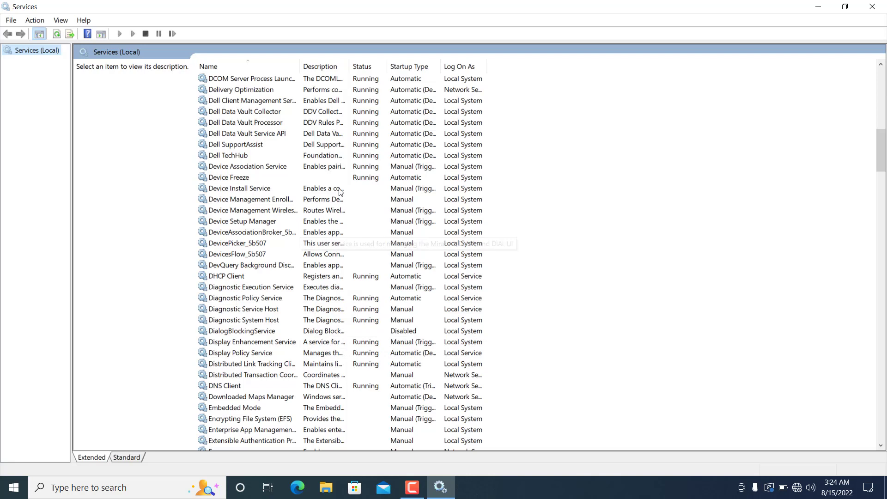
Confirm Dell Client Management Service is Running with Automatic (Delayed Start) startup, reviewing the service list.
left_click(245, 102)
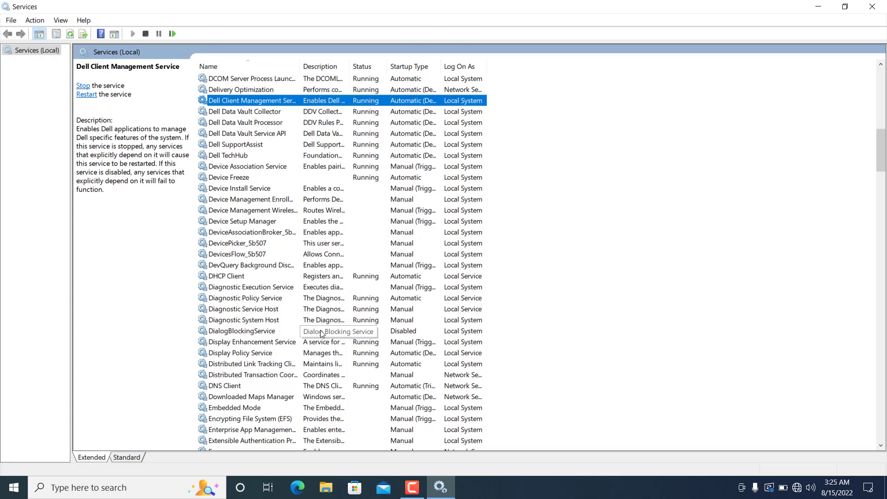
scroll(322, 333, "down", 6)
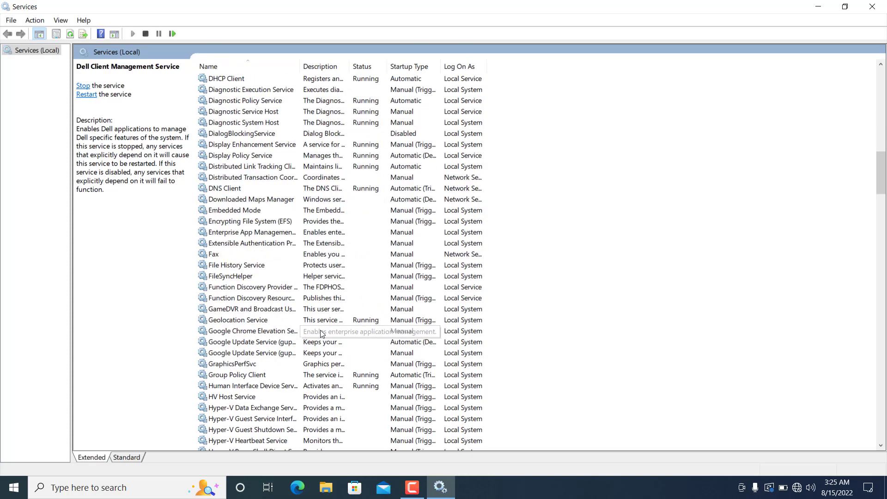
scroll(322, 333, "down", 4)
scroll(324, 332, "down", 5)
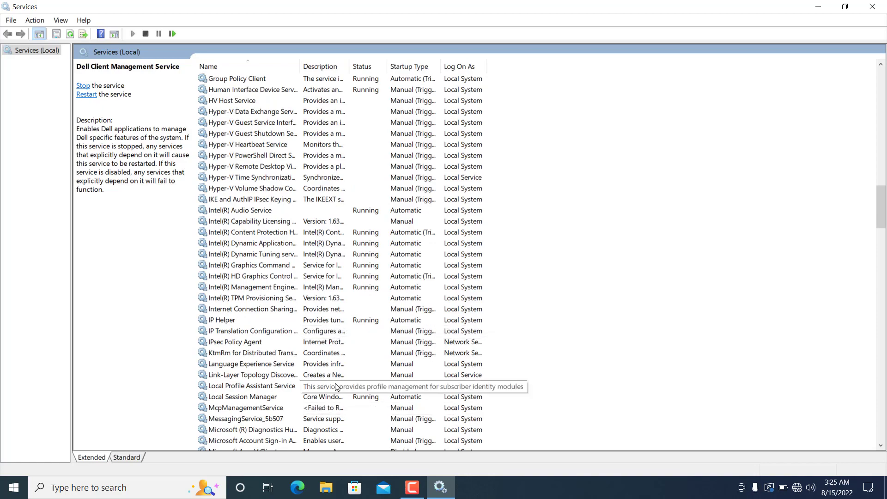
scroll(336, 387, "up", 20)
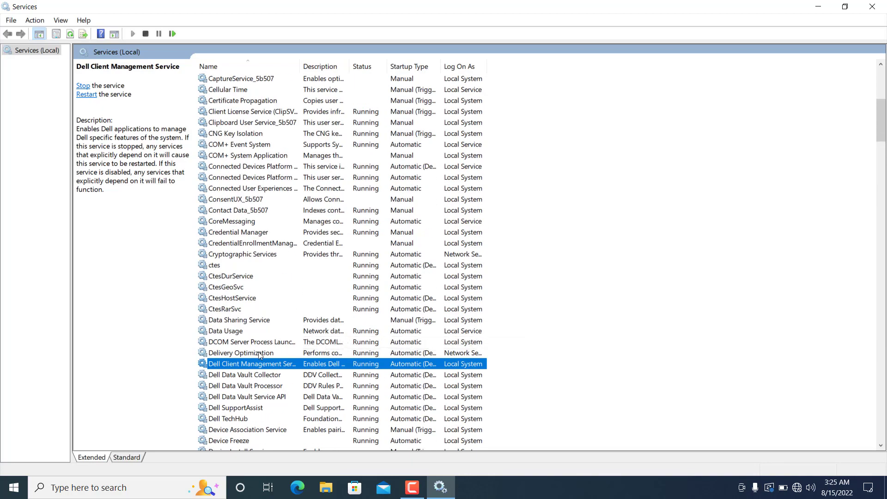
right_click(298, 366)
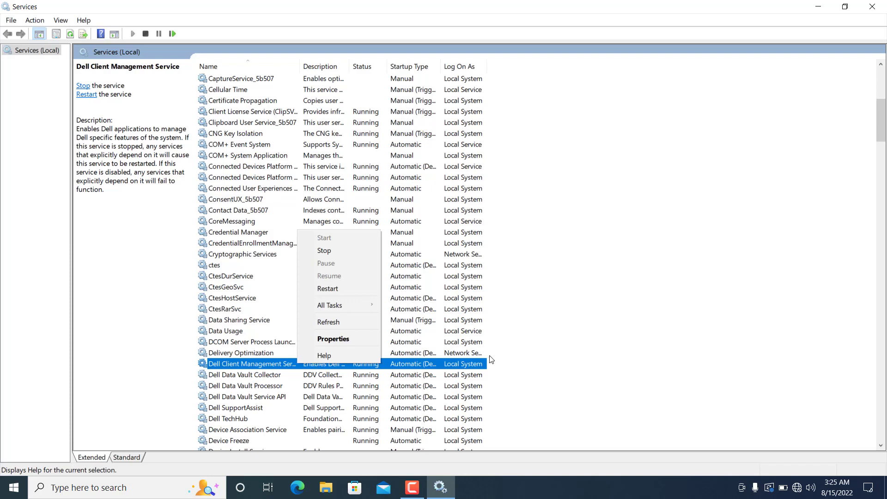
left_click(576, 354)
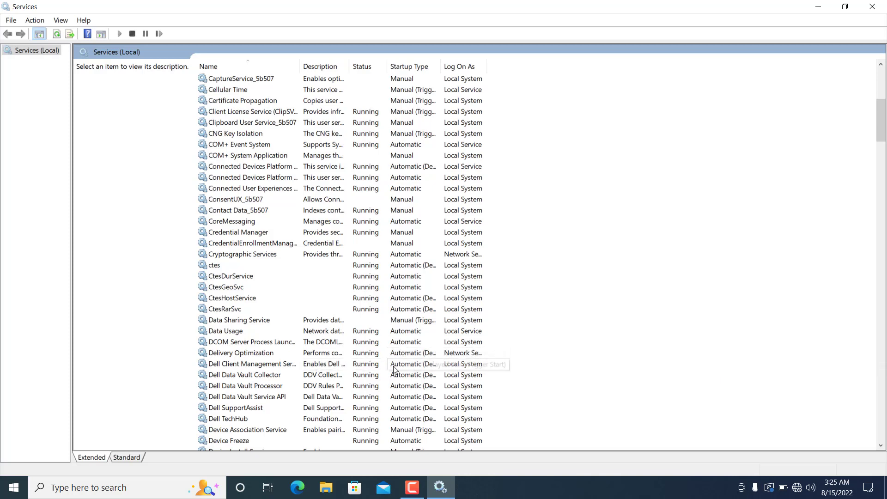
left_click(332, 365)
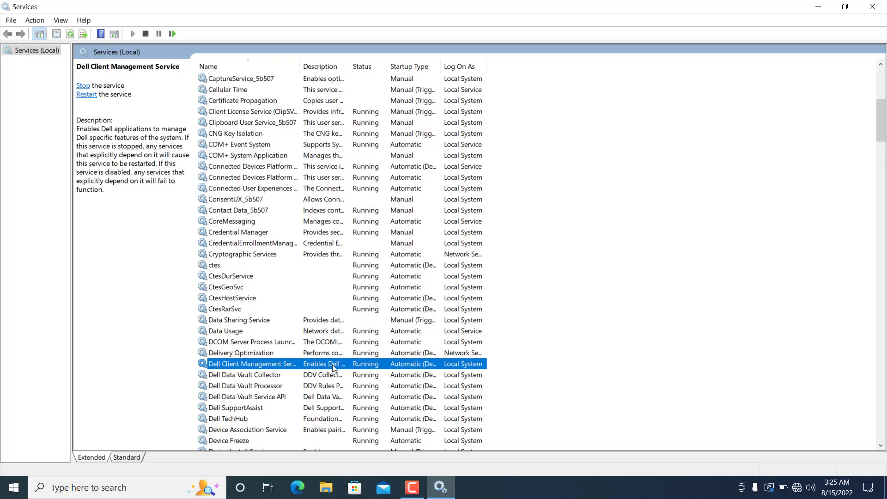